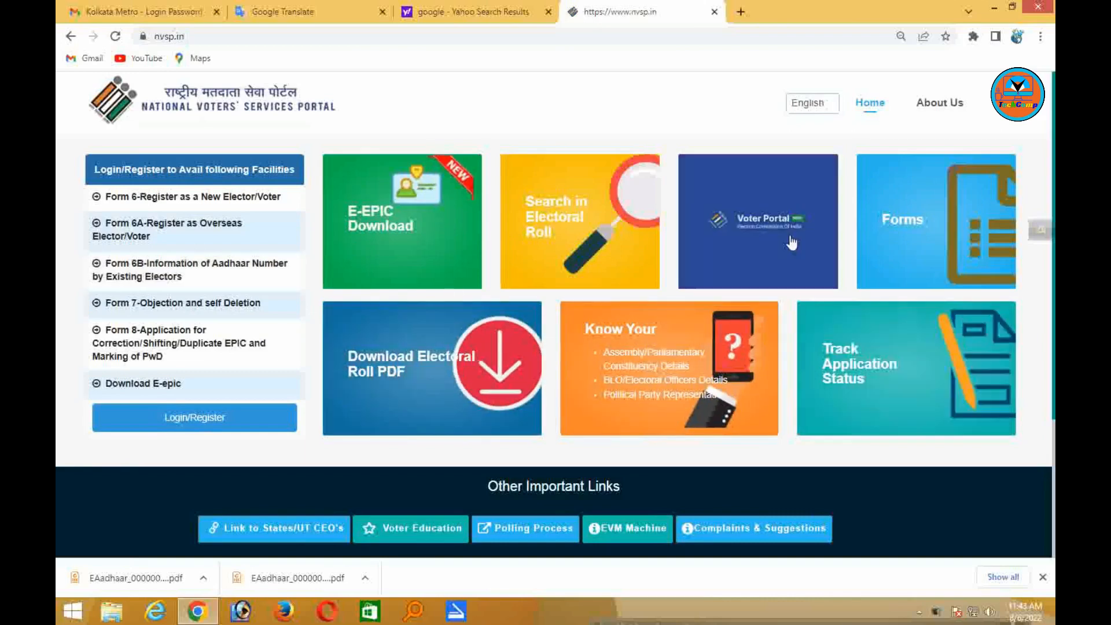
# Open the Voter Portal, check the profile menu, and choose Correction in Voter ID.
pyautogui.click(755, 223)
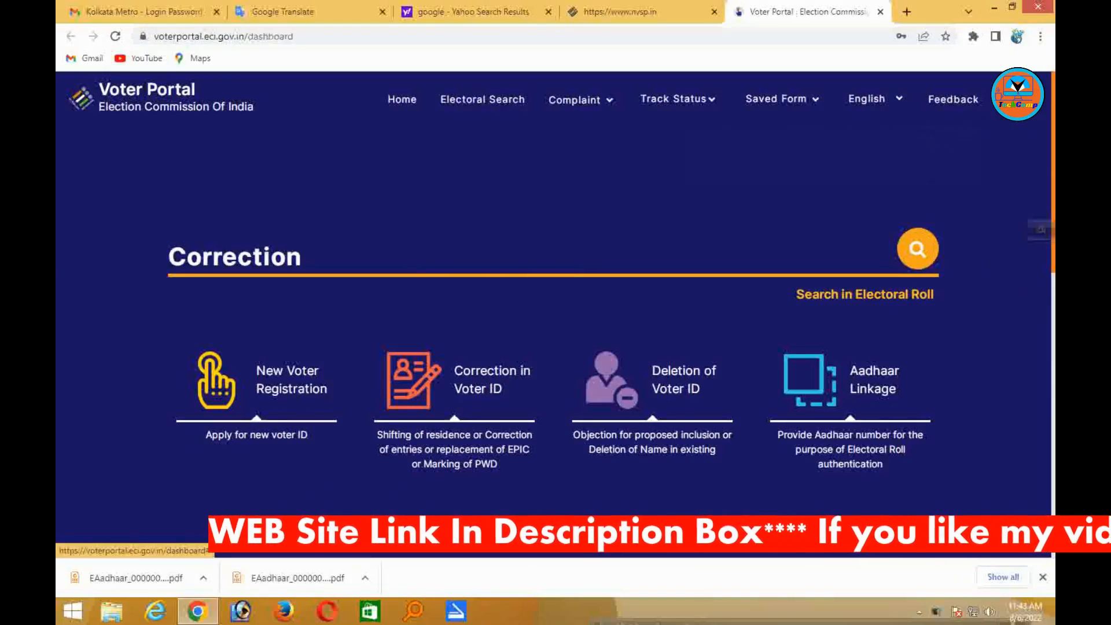
pyautogui.click(1017, 98)
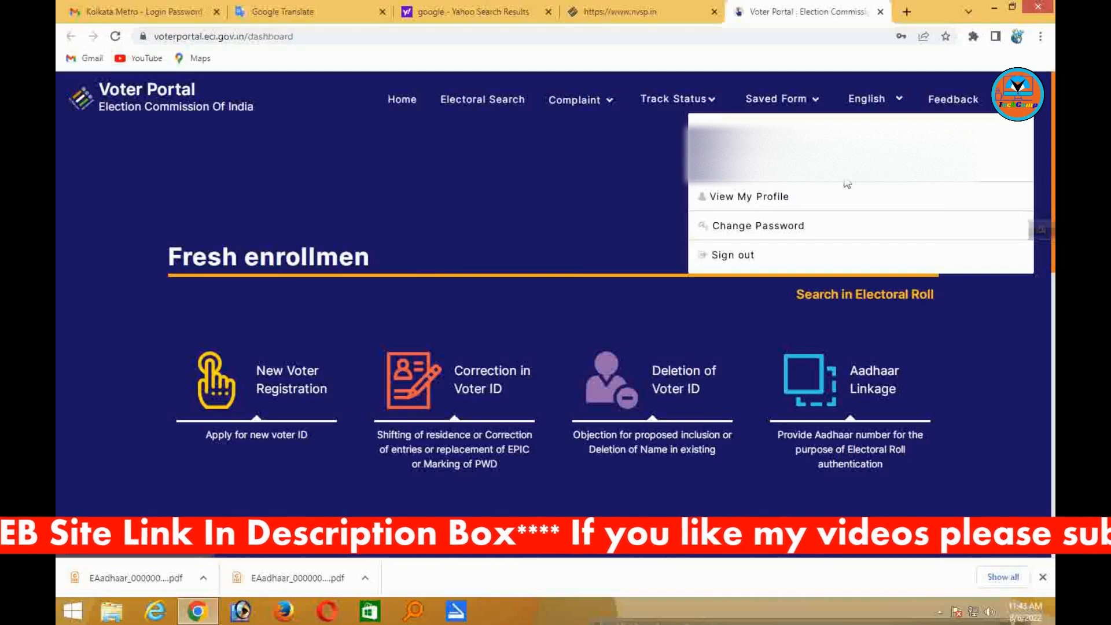
pyautogui.click(545, 191)
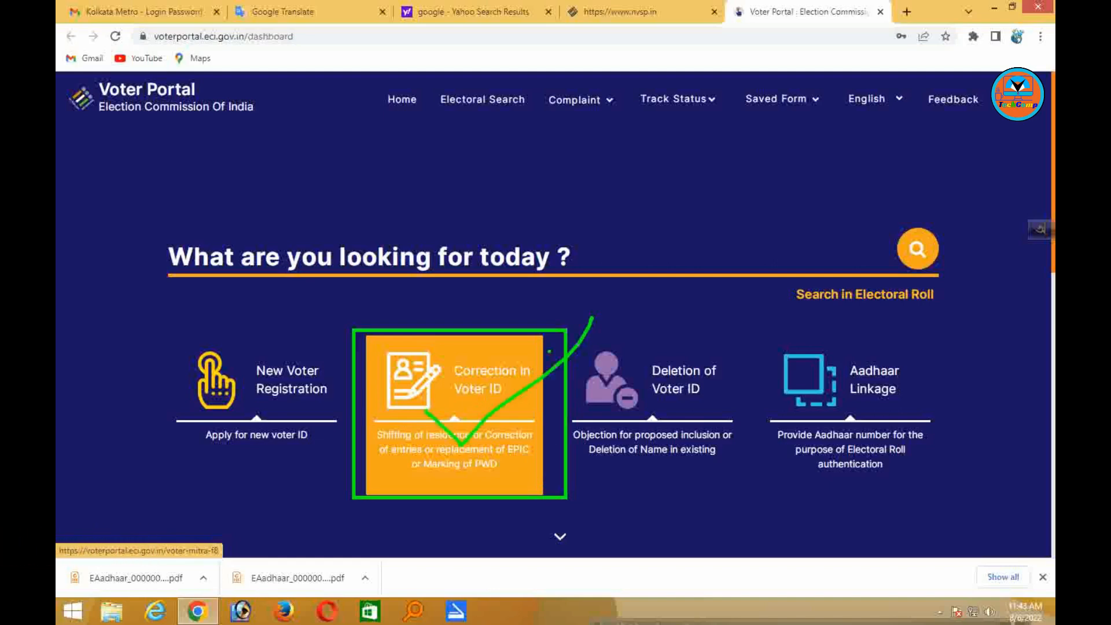
pyautogui.click(493, 382)
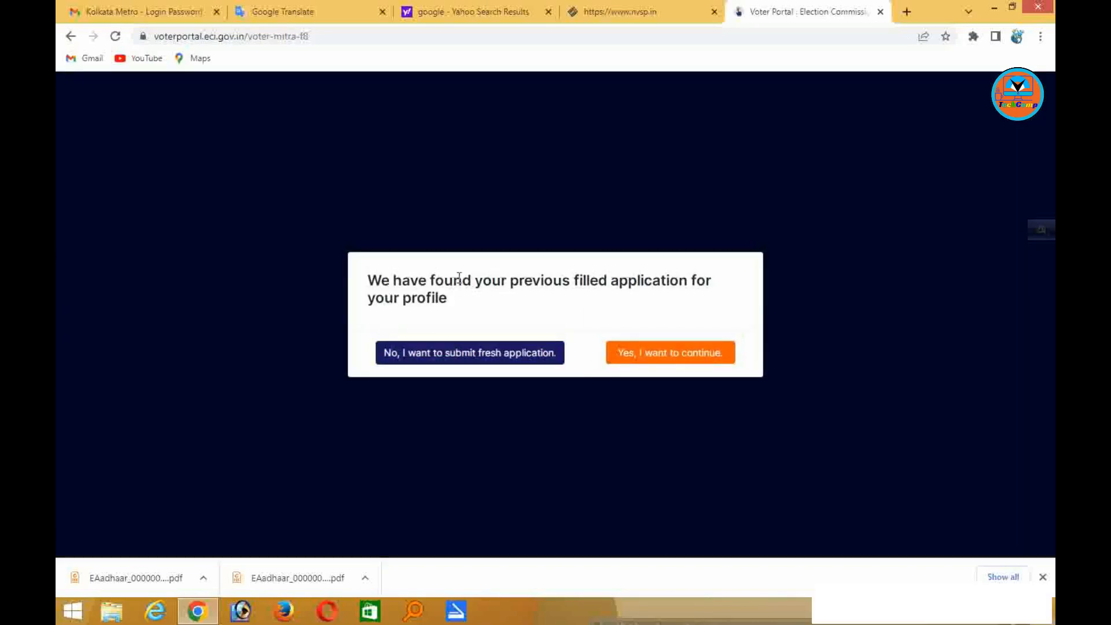
# Decline the previously filled application and confirm starting a new one.
pyautogui.moveTo(453, 282); pyautogui.dragTo(678, 282)
pyautogui.click(457, 353)
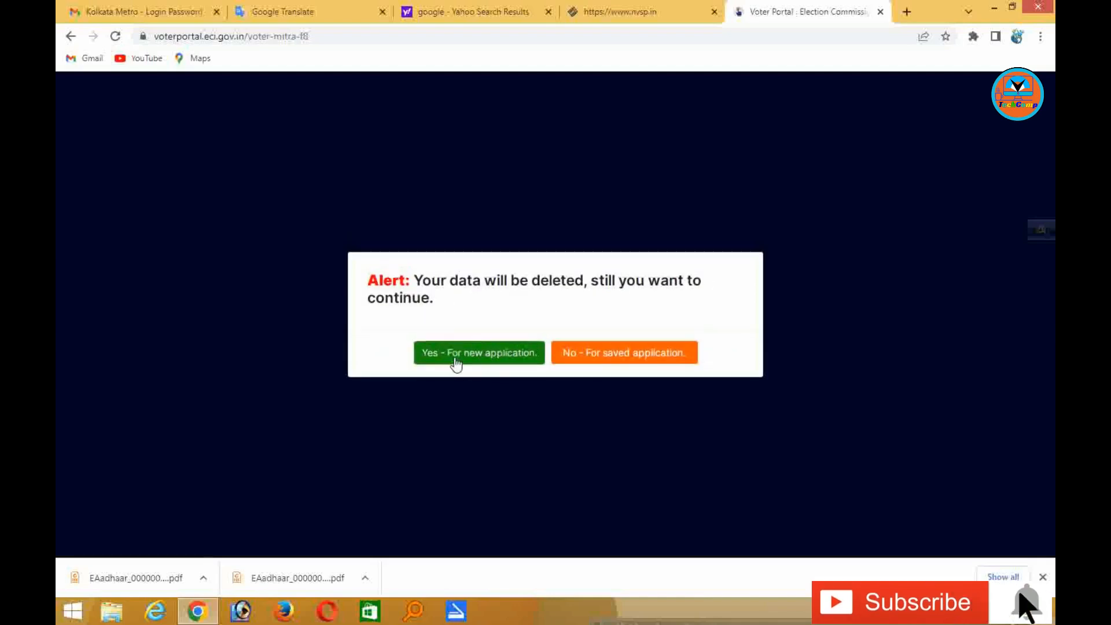
pyautogui.click(472, 352)
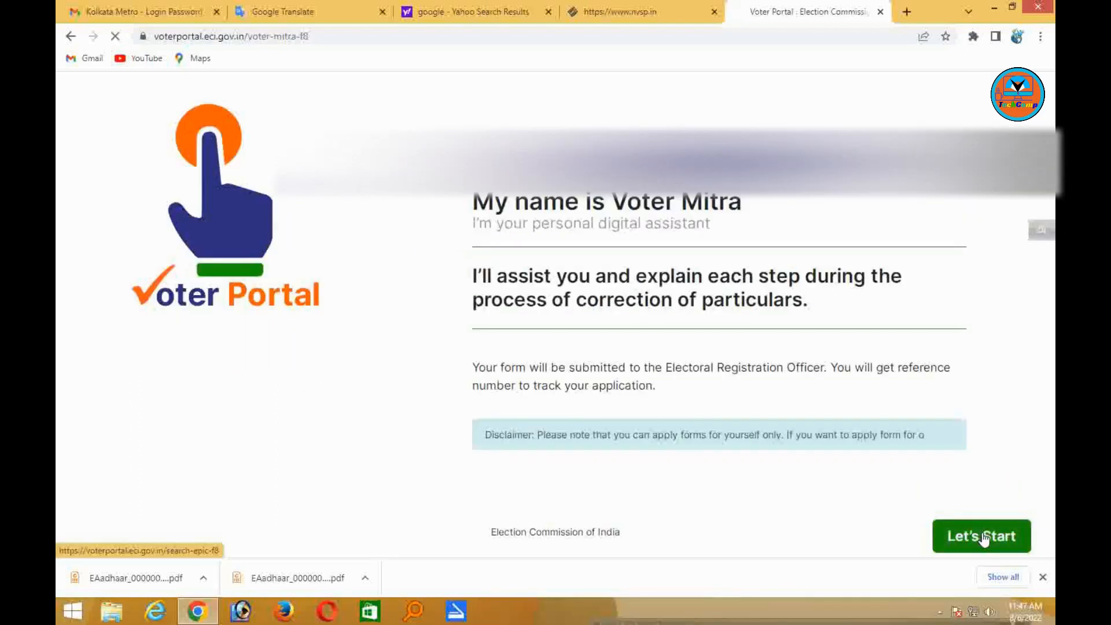
# Begin the guided correction process from the Voter Mitra page with Let's Start.
pyautogui.click(984, 535)
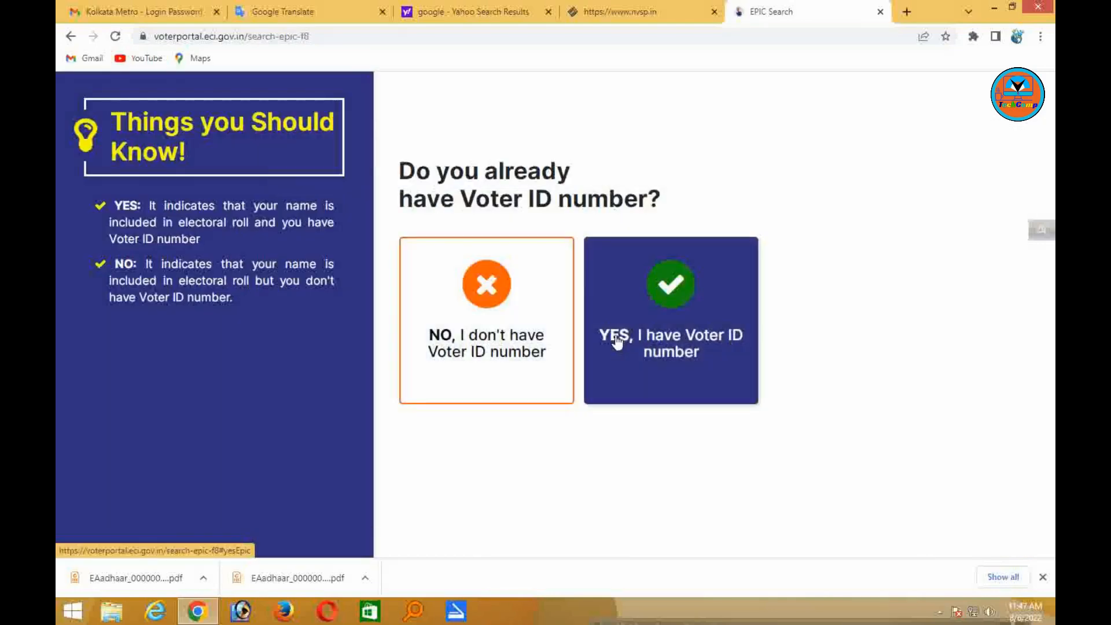
pyautogui.click(671, 380)
pyautogui.moveTo(667, 357); pyautogui.dragTo(876, 259)
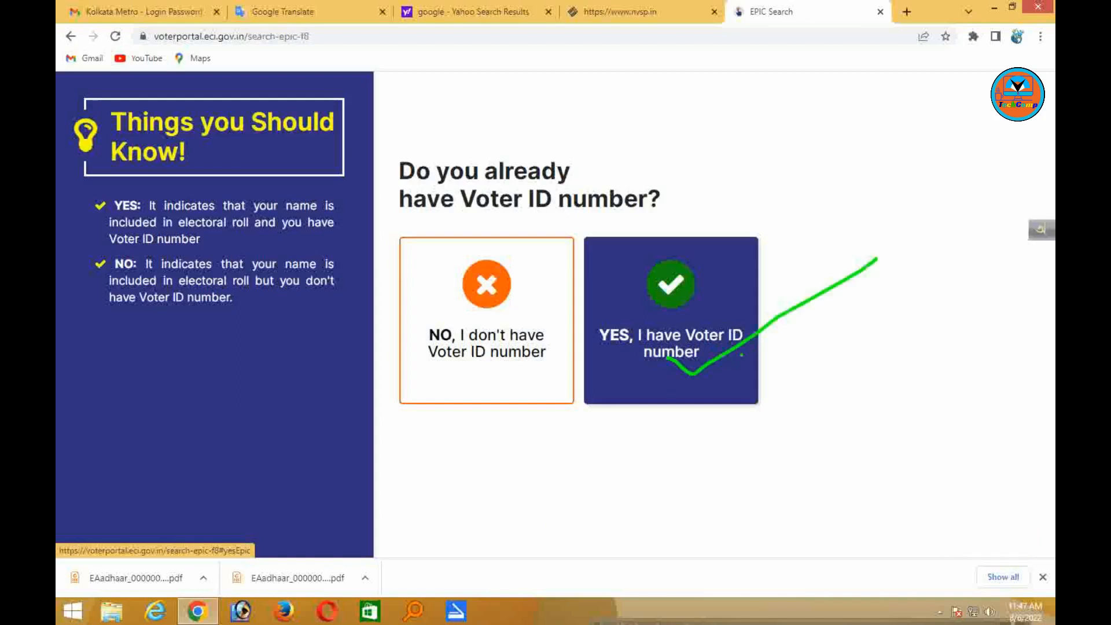
pyautogui.press('Escape')
# Answer YES to having a Voter ID, fill the saved ID, fetch its record and proceed.
pyautogui.click(692, 342)
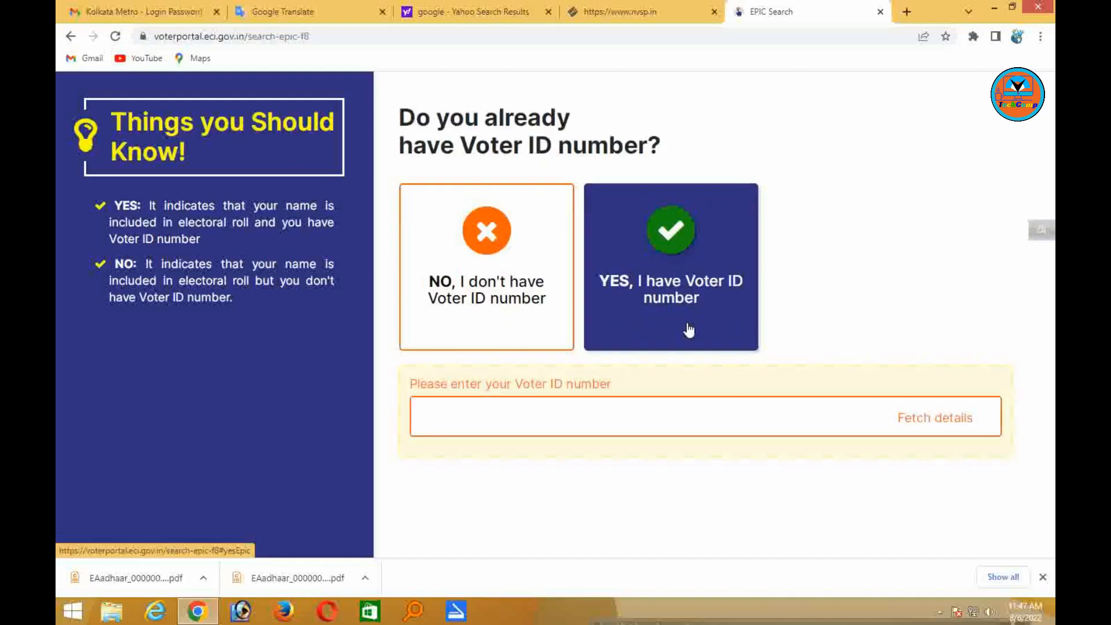
pyautogui.click(578, 410)
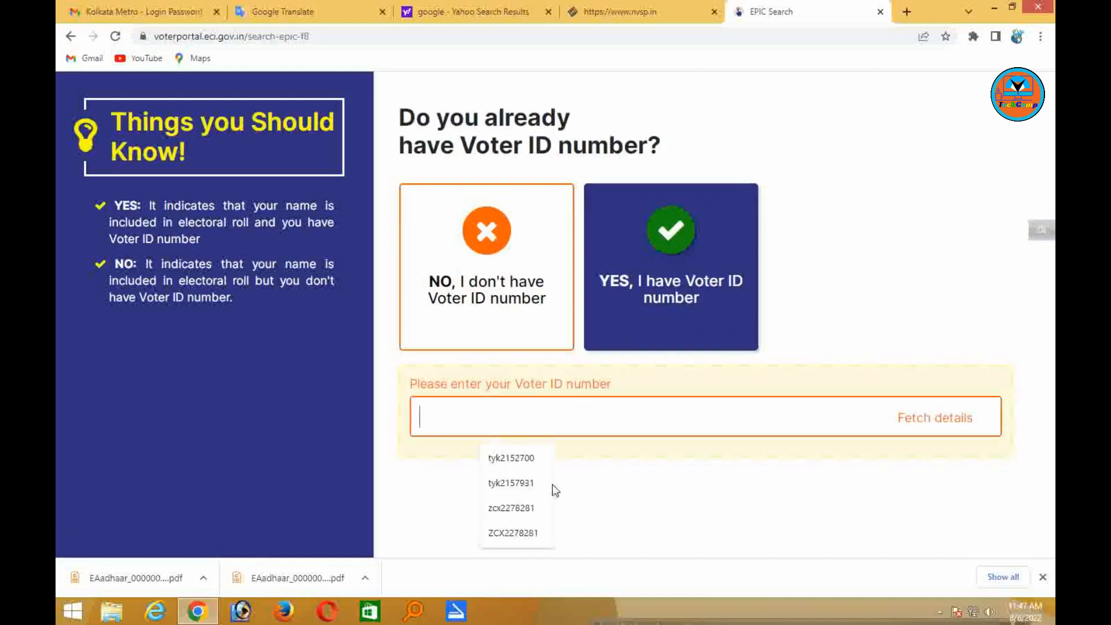
pyautogui.click(513, 533)
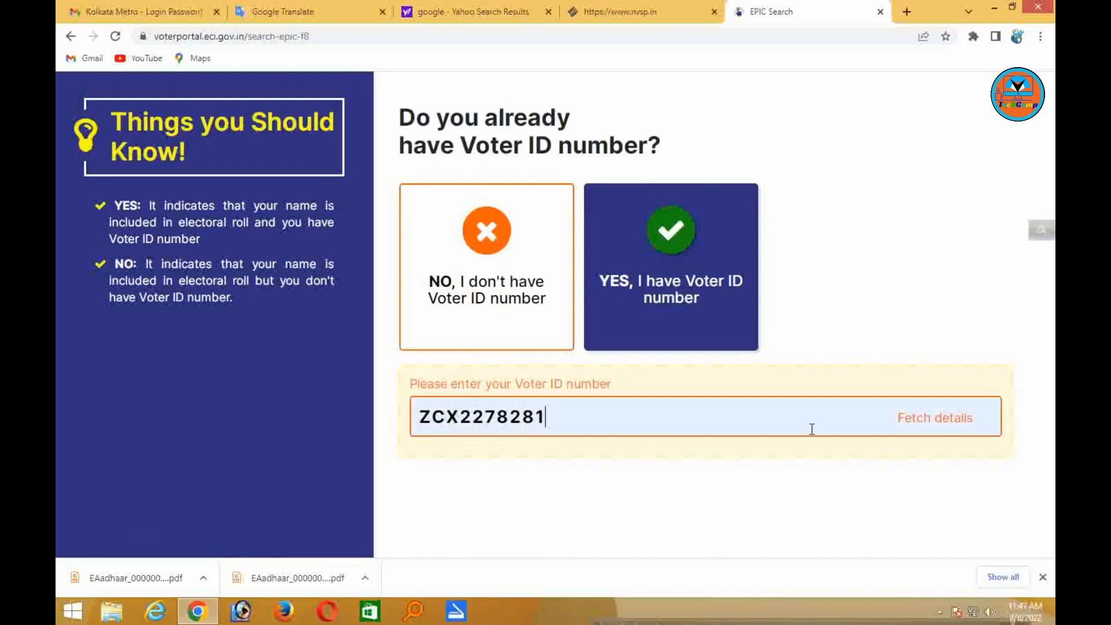
pyautogui.click(938, 429)
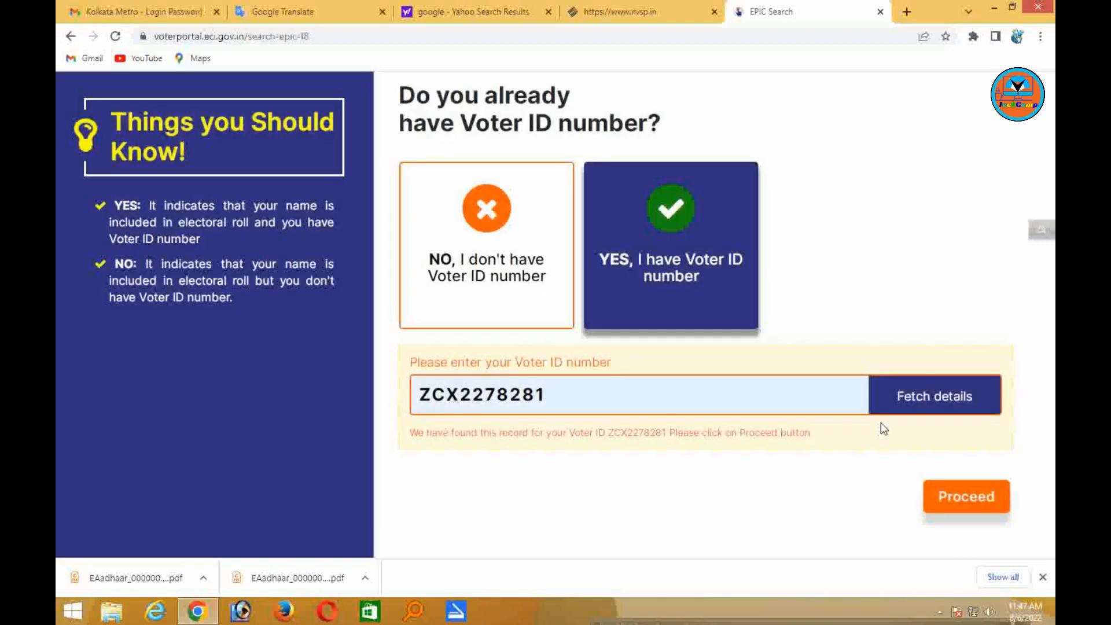
pyautogui.click(946, 499)
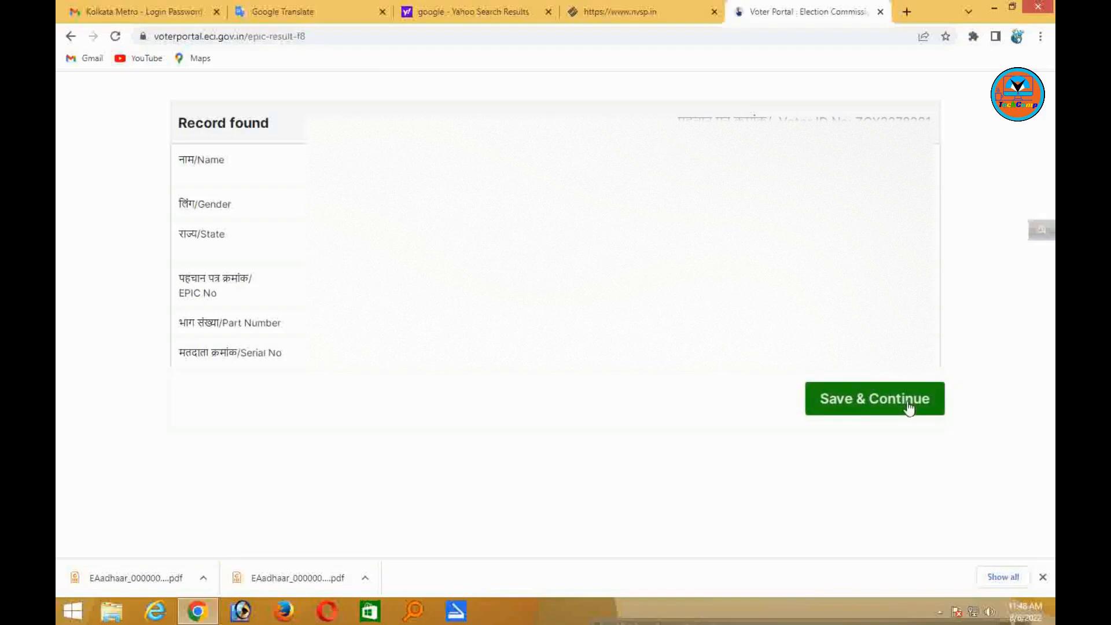
# Save the found voter record and continue to the correction-reason page.
pyautogui.click(883, 407)
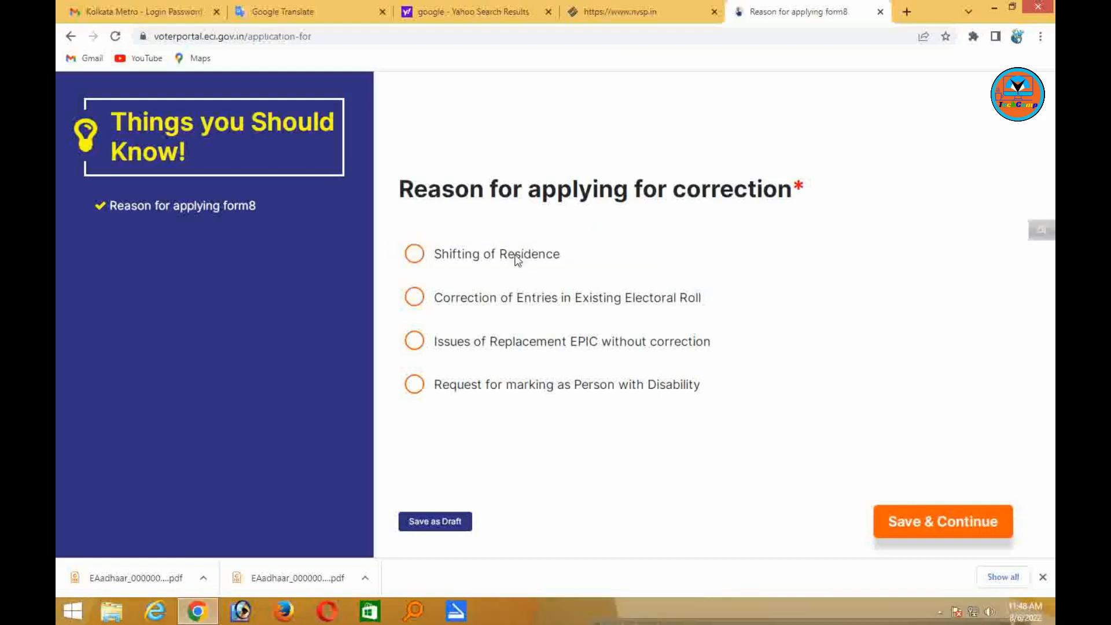
# Choose Shifting of Residence as the reason, then fill House No with the Hariharpur suggestion.
pyautogui.click(415, 253)
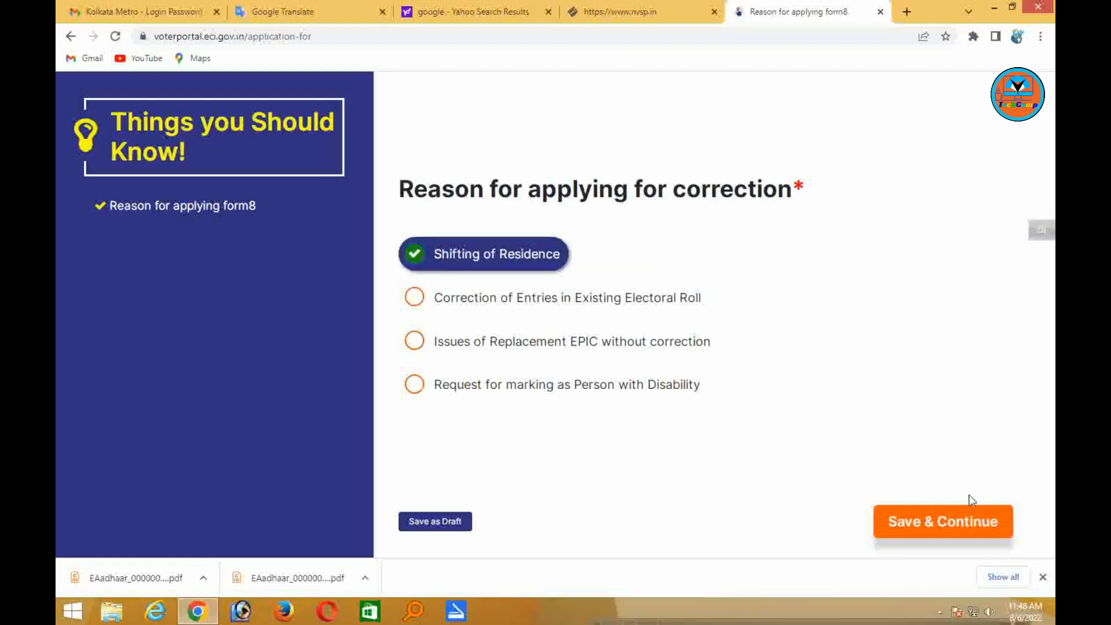
pyautogui.click(938, 521)
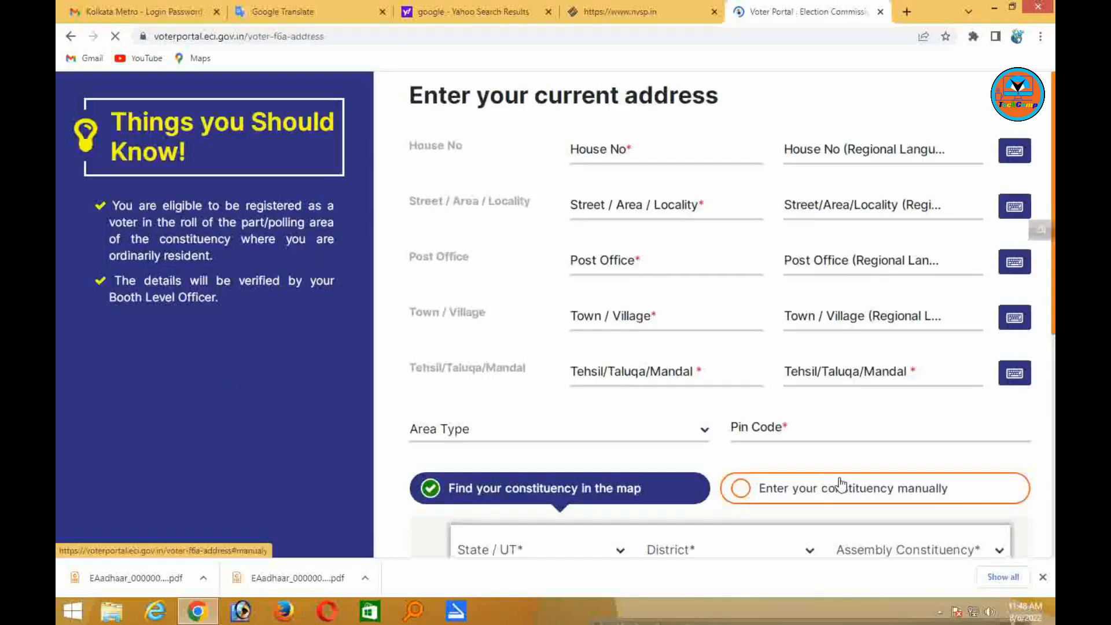
pyautogui.click(610, 149)
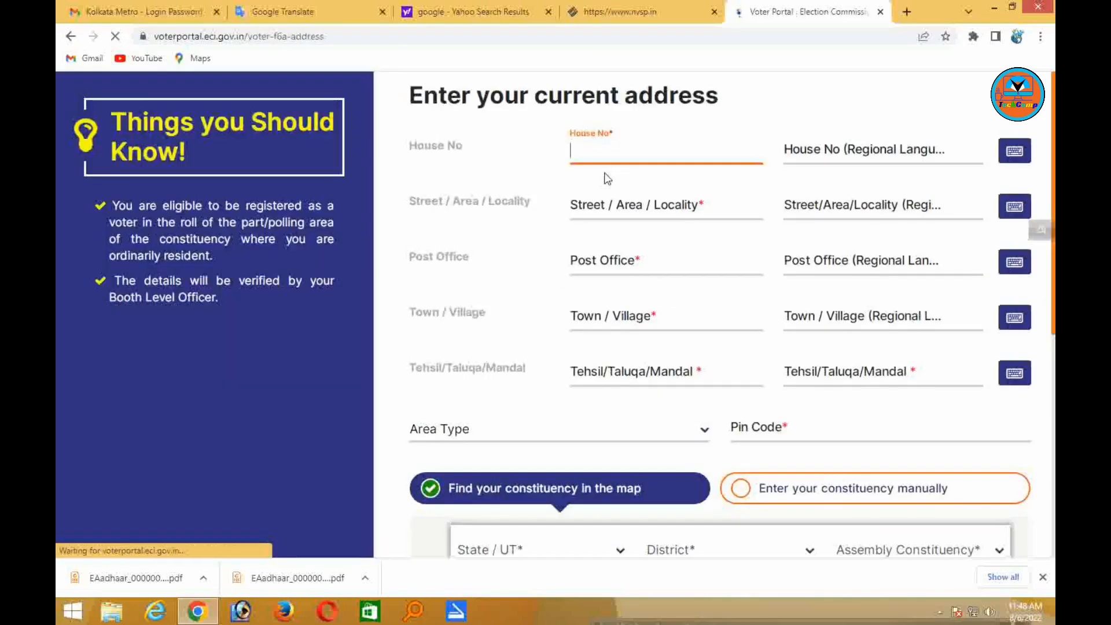
pyautogui.click(606, 206)
pyautogui.click(668, 150)
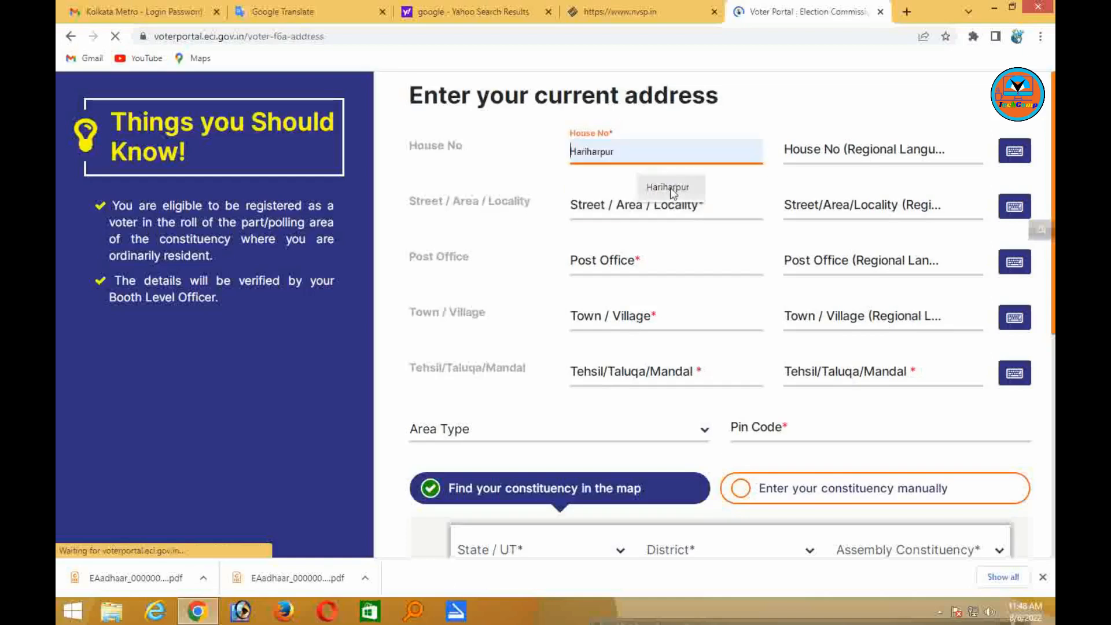
pyautogui.click(671, 187)
pyautogui.click(851, 156)
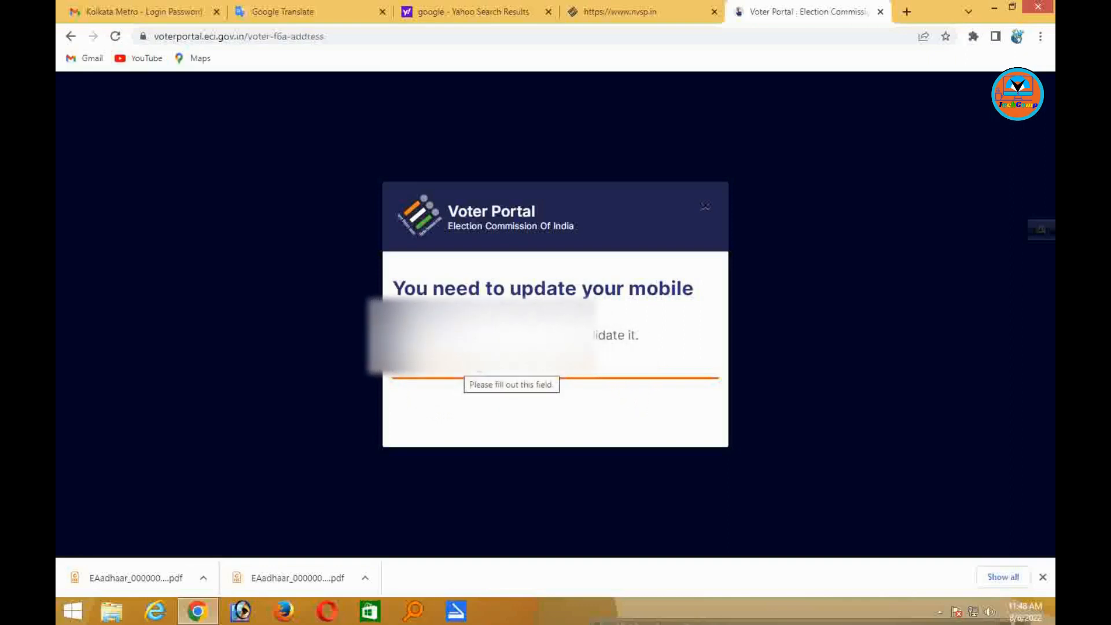
# Fill the saved mobile number, request an OTP and verify it with the six-digit code.
pyautogui.click(480, 368)
pyautogui.click(497, 401)
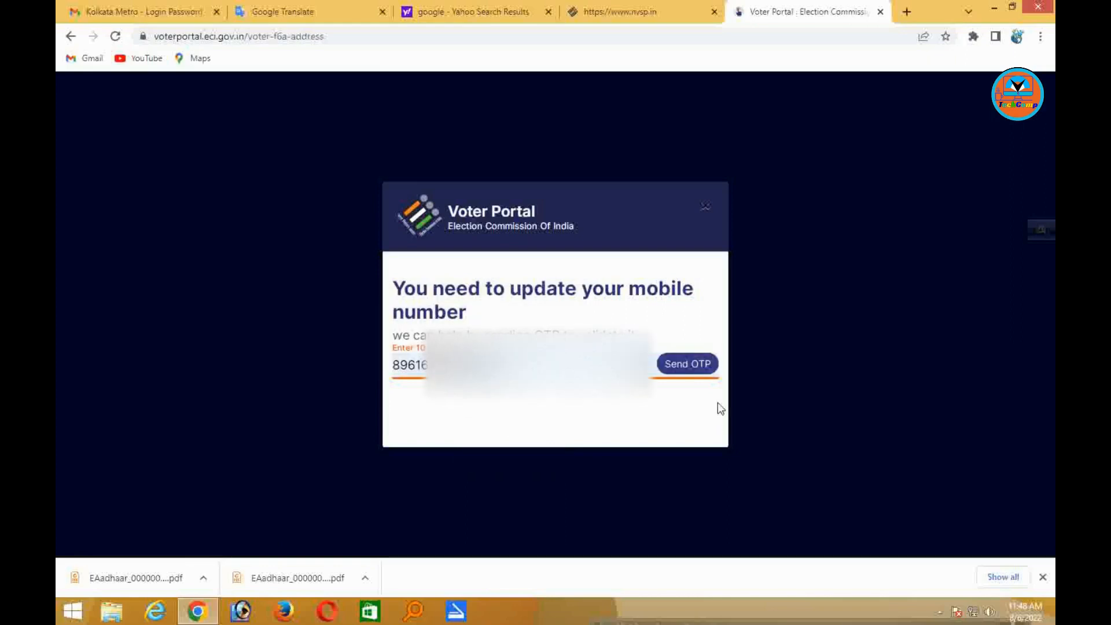
pyautogui.click(694, 366)
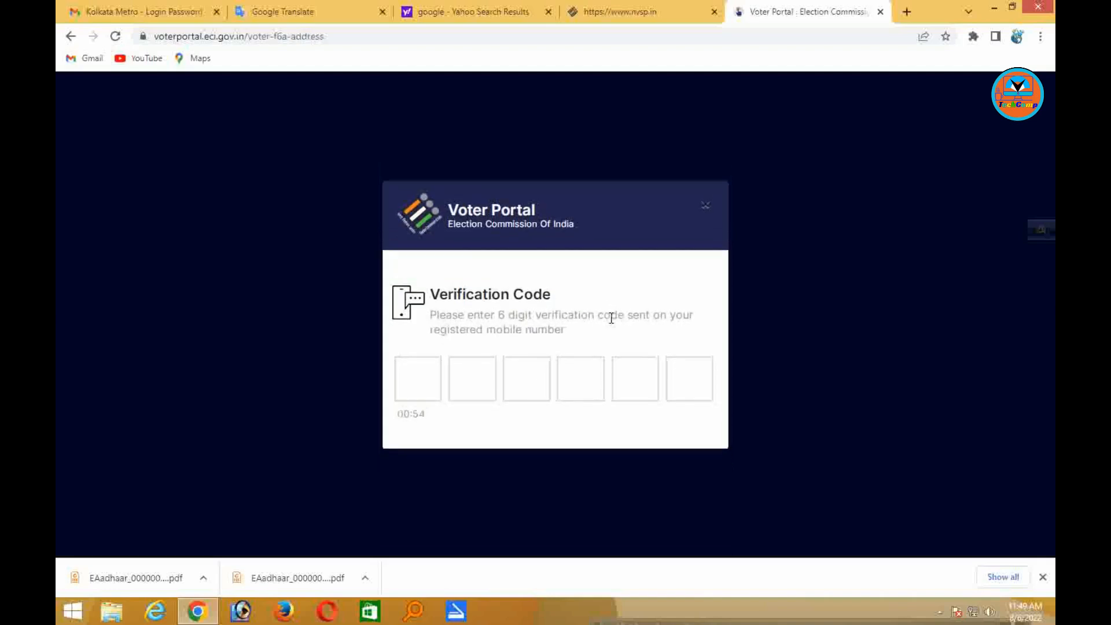
pyautogui.click(416, 389)
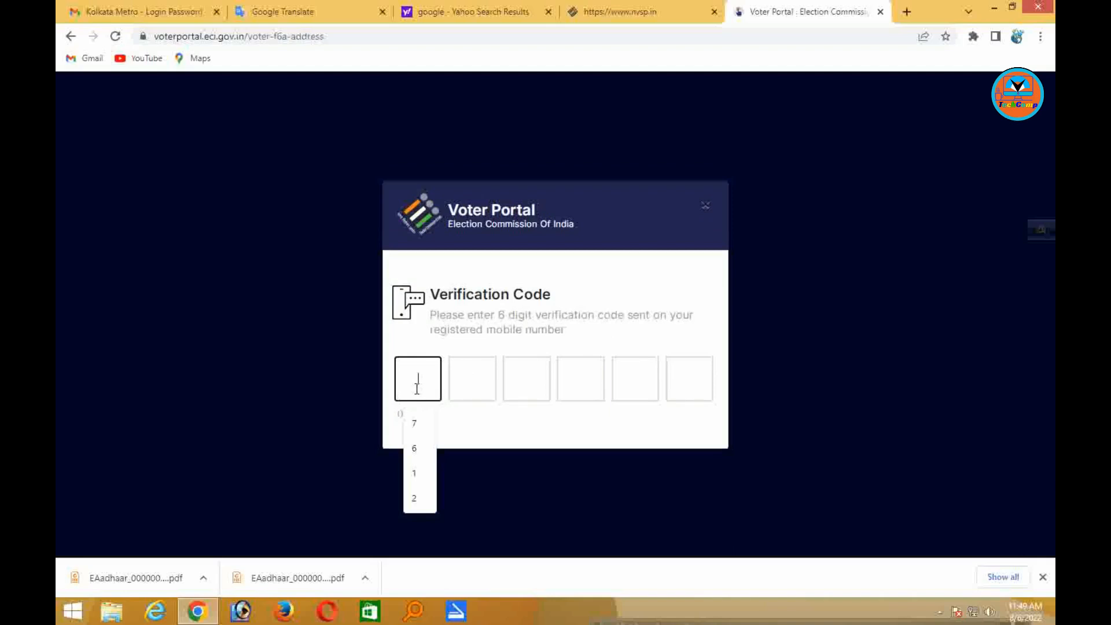
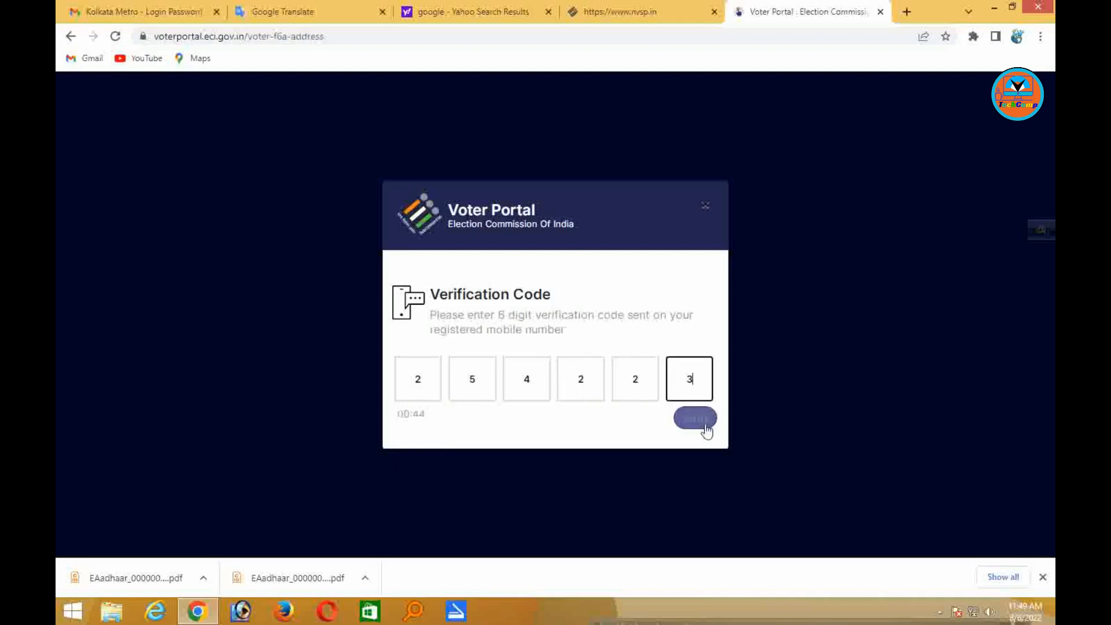
pyautogui.click(692, 418)
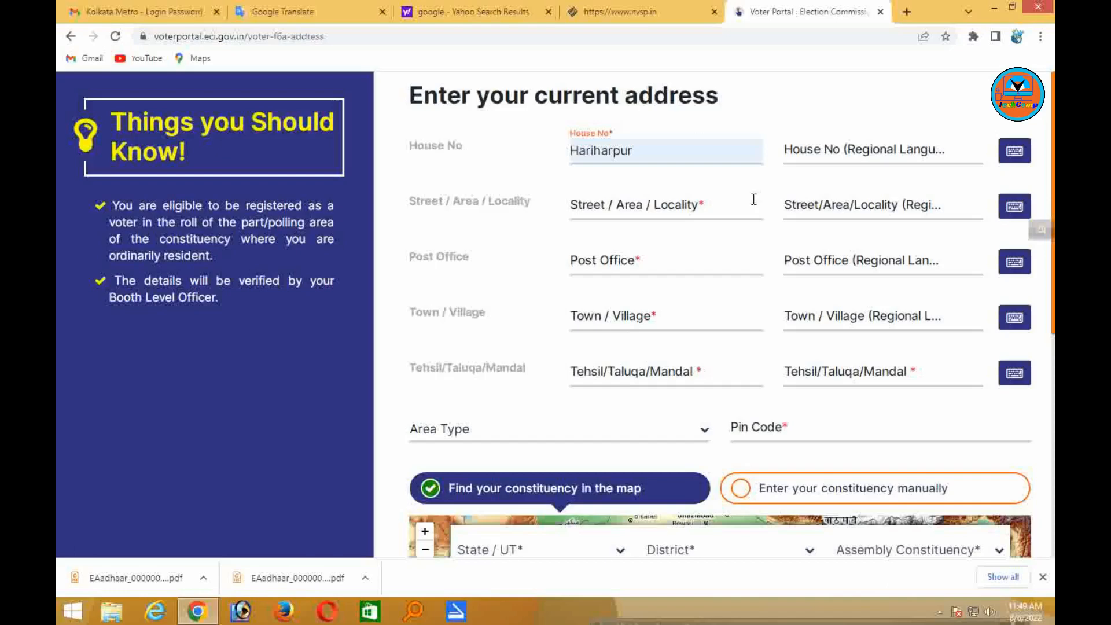
# Enter kolkata as the town/village and dismiss the Bengali on-screen keyboard.
pyautogui.scroll(-2, 599, 144)
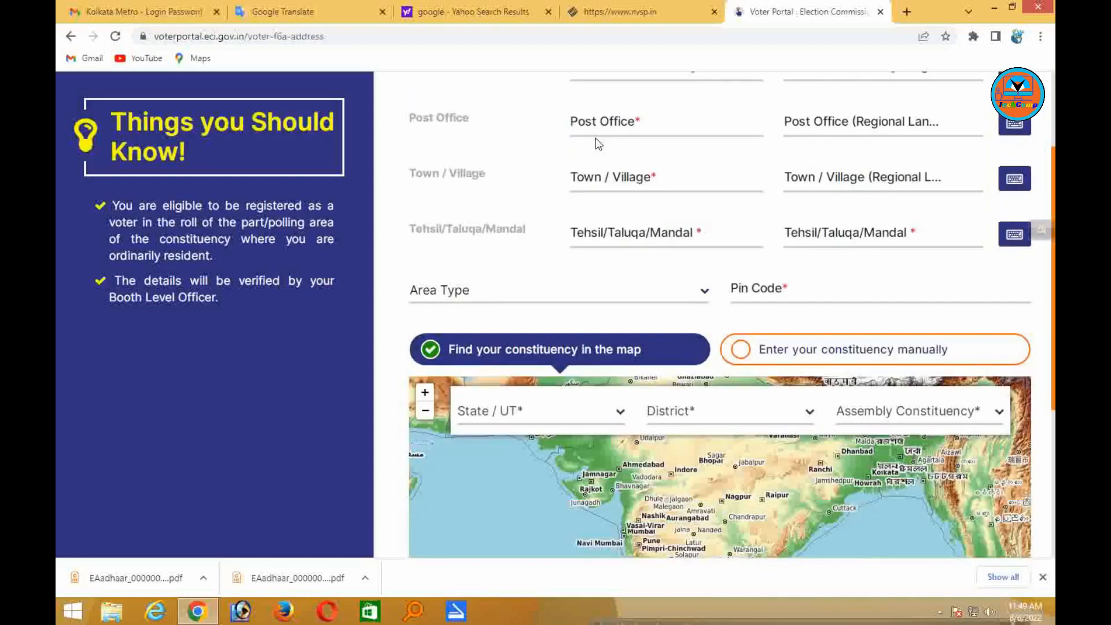
pyautogui.click(643, 184)
pyautogui.click(607, 234)
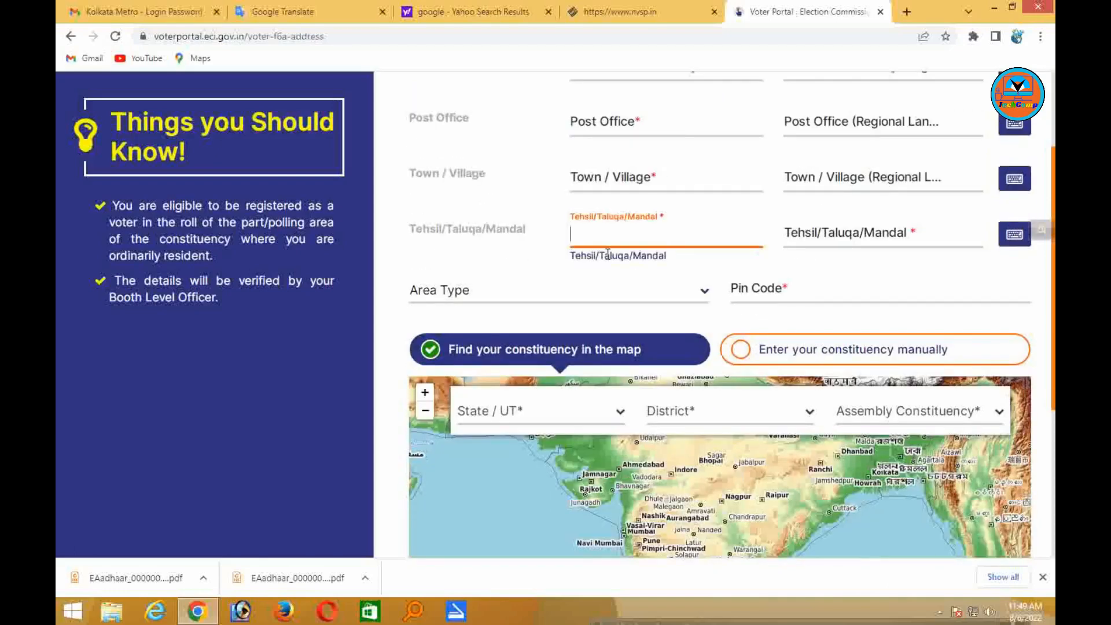
pyautogui.click(843, 234)
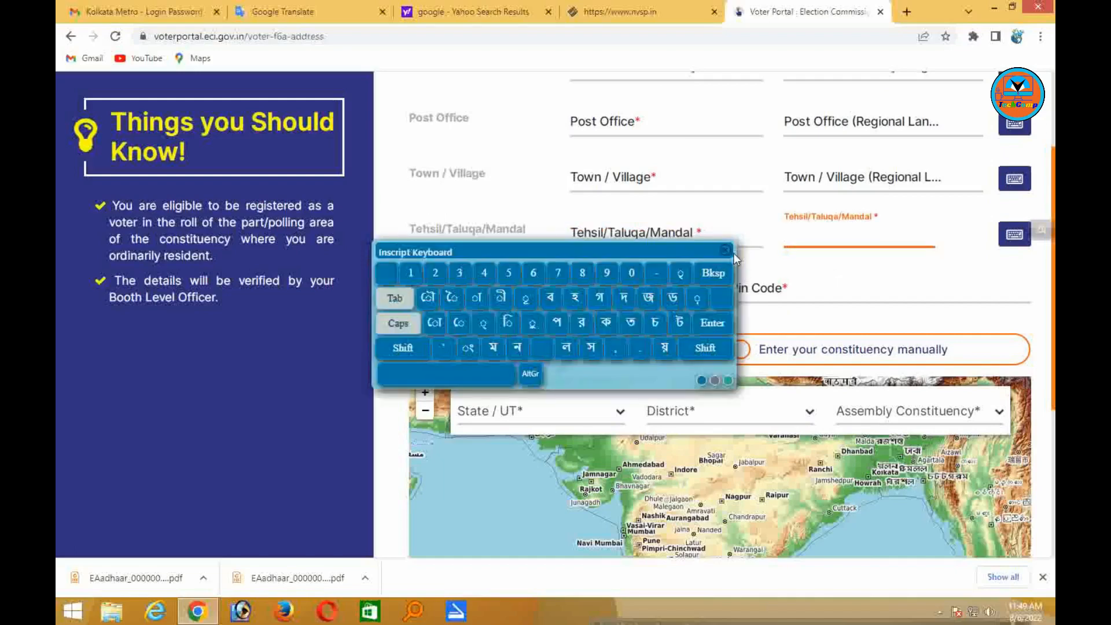
pyautogui.click(726, 253)
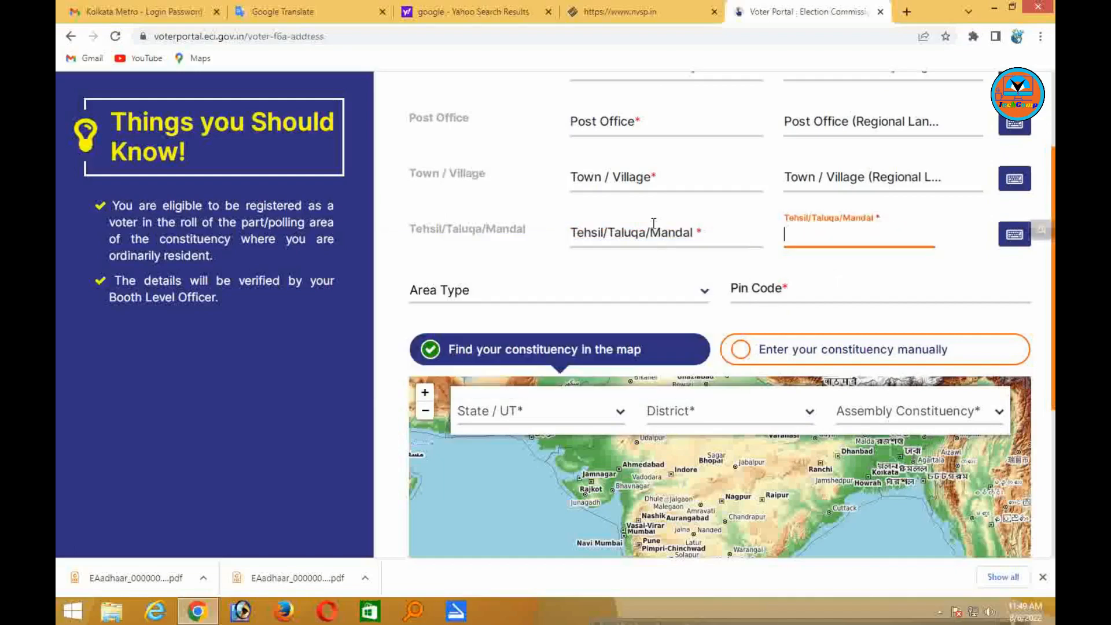
pyautogui.click(634, 183)
pyautogui.write('kolkata')
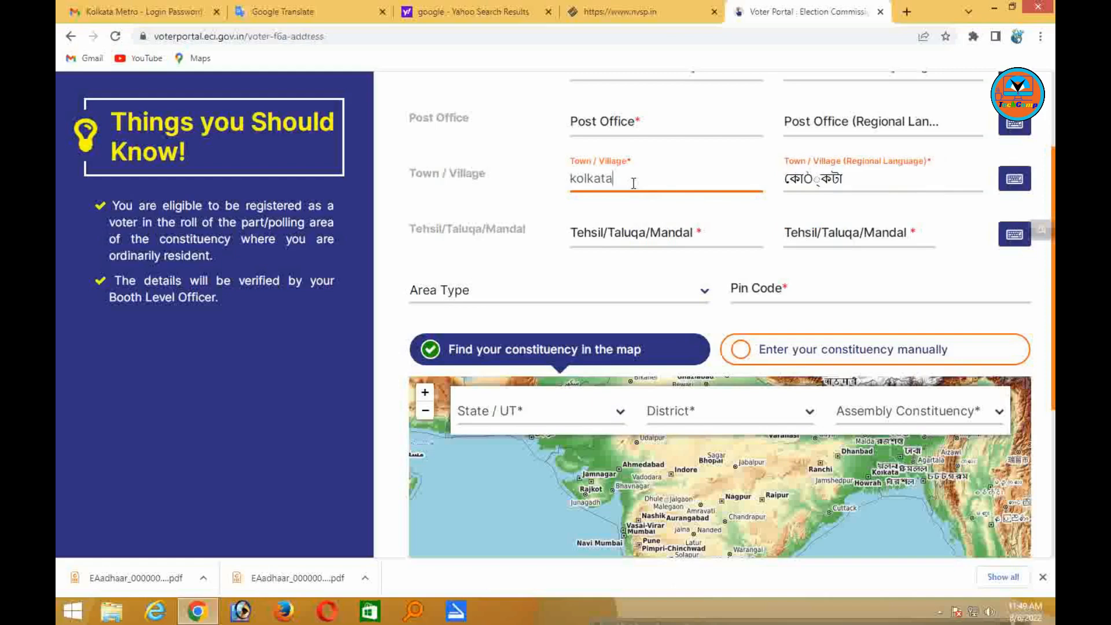
pyautogui.press('Tab')
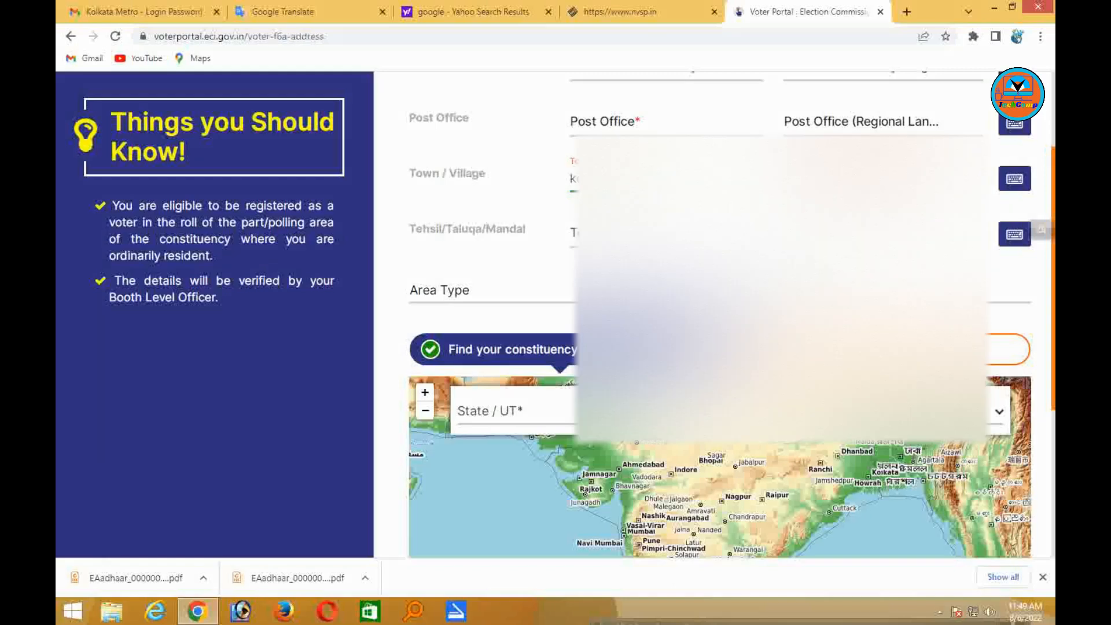
pyautogui.click(1014, 234)
pyautogui.scroll(3, 1014, 234)
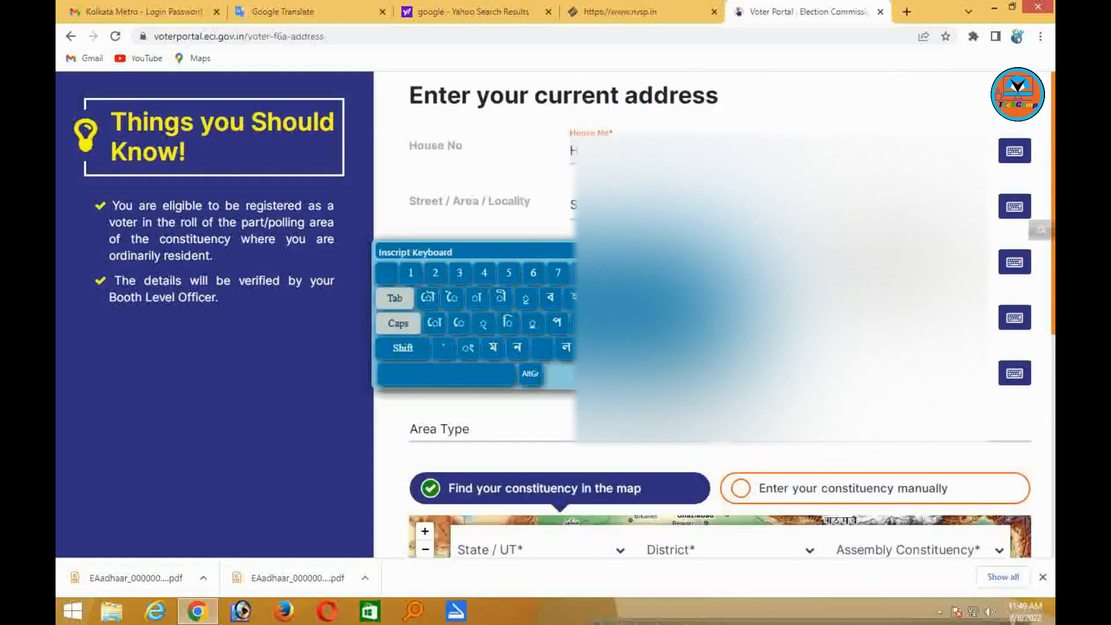
pyautogui.press('Escape')
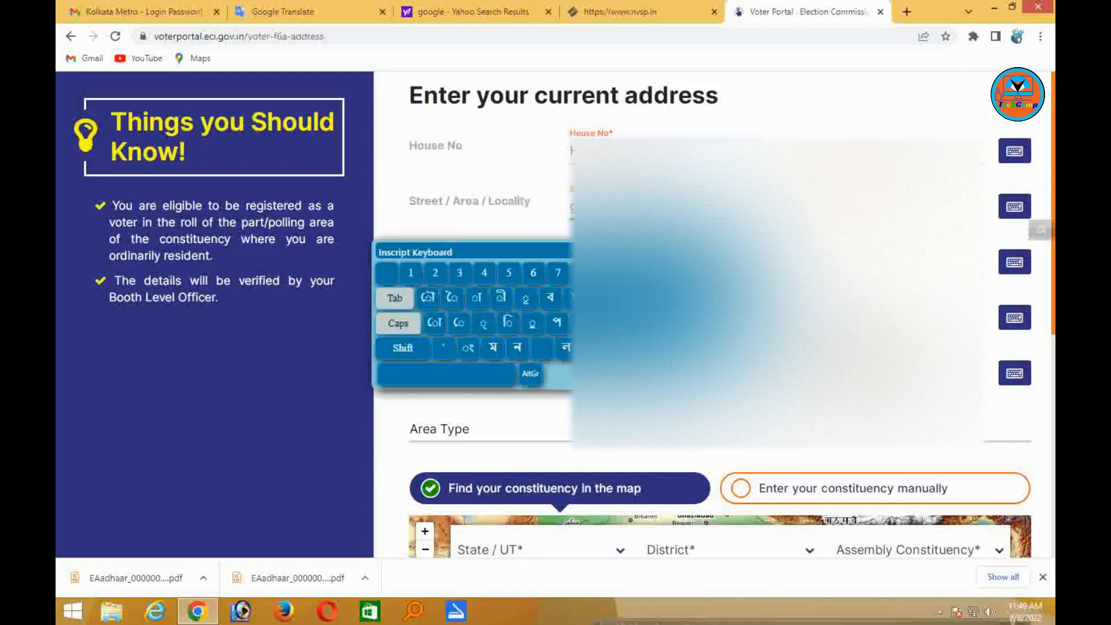
pyautogui.click(738, 252)
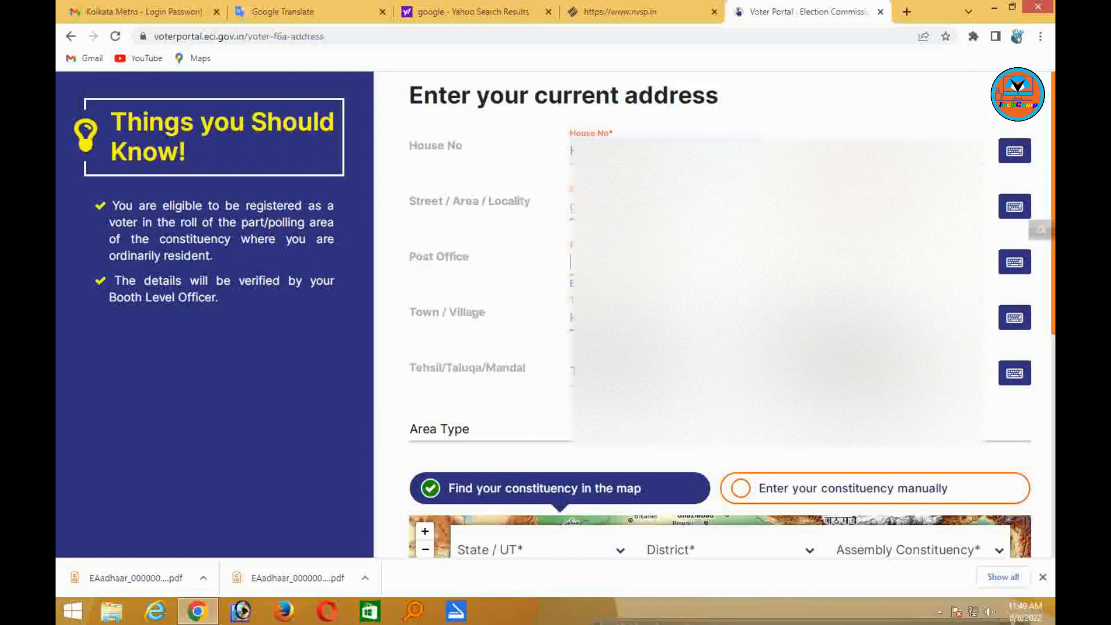
# Set the area type to City and type Baruipur in the Tehsil/Taluqa/Mandal field.
pyautogui.scroll(-5, 718, 312)
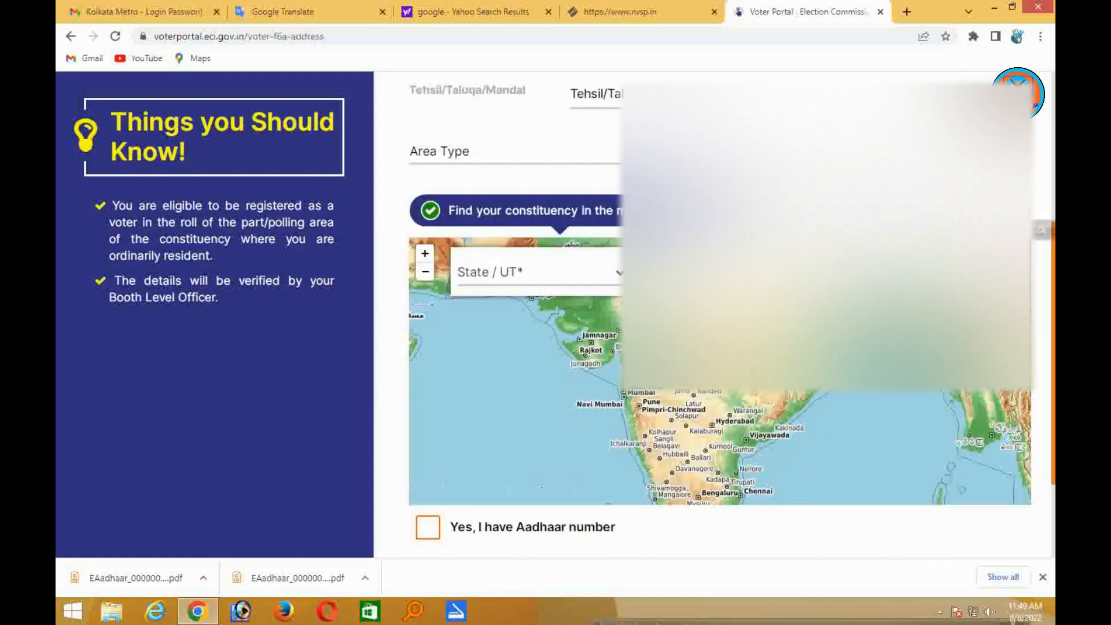
pyautogui.click(496, 151)
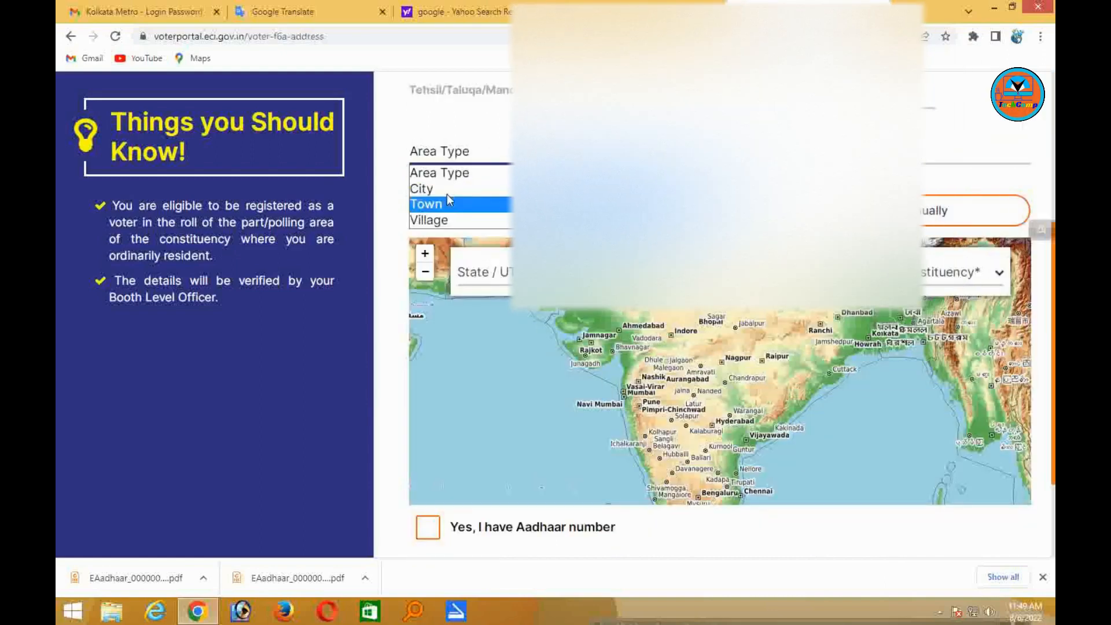
pyautogui.click(439, 187)
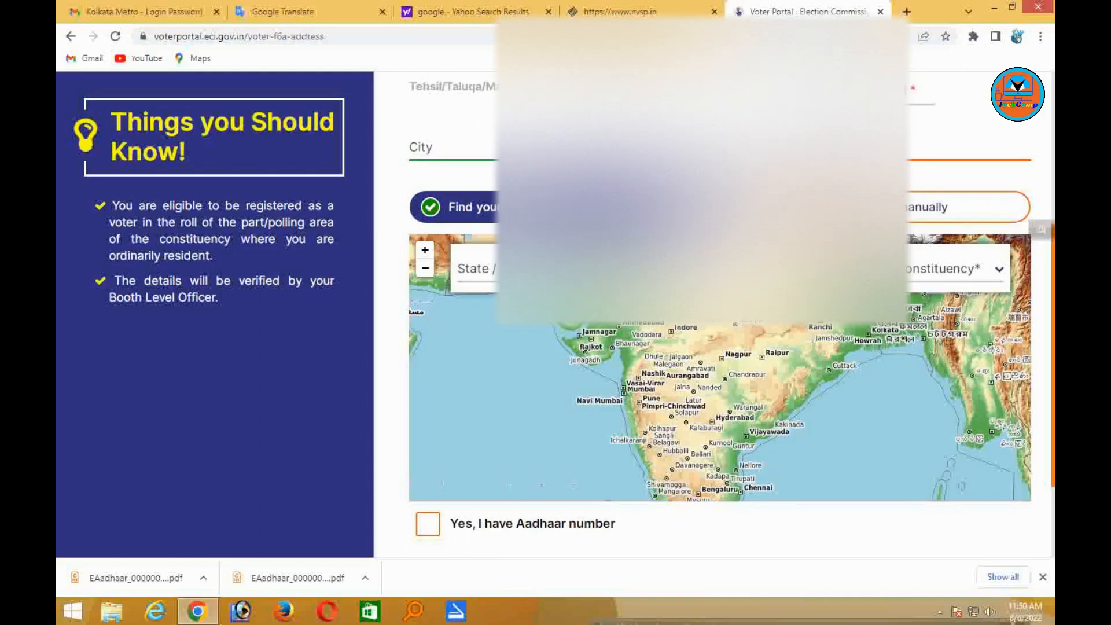
pyautogui.scroll(-1, 717, 313)
pyautogui.scroll(2, 718, 312)
pyautogui.click(483, 342)
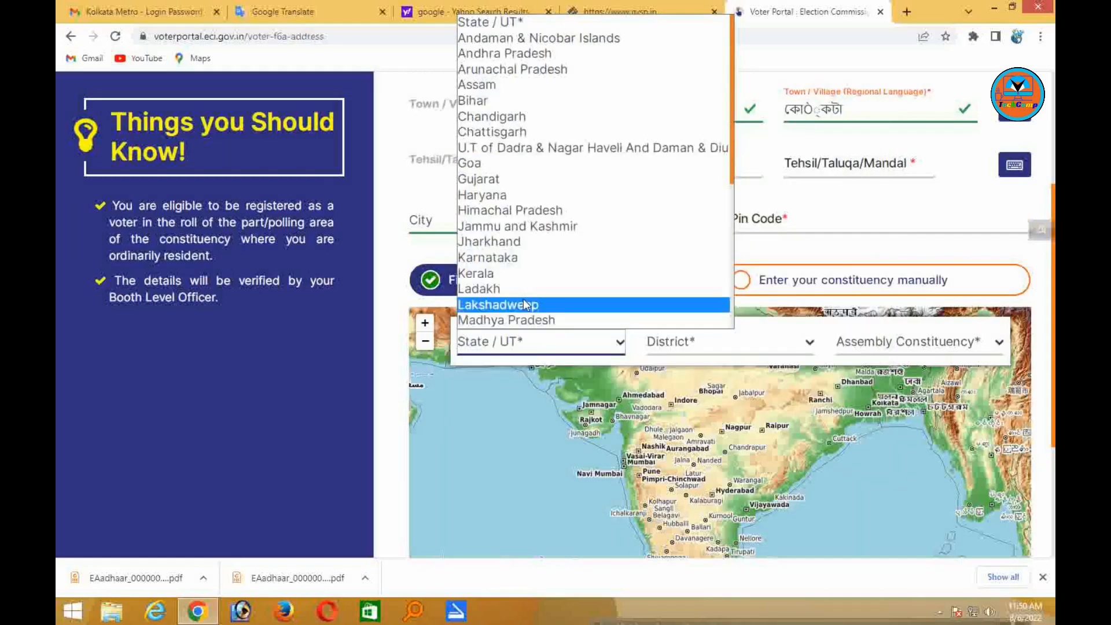
pyautogui.scroll(-4, 550, 292)
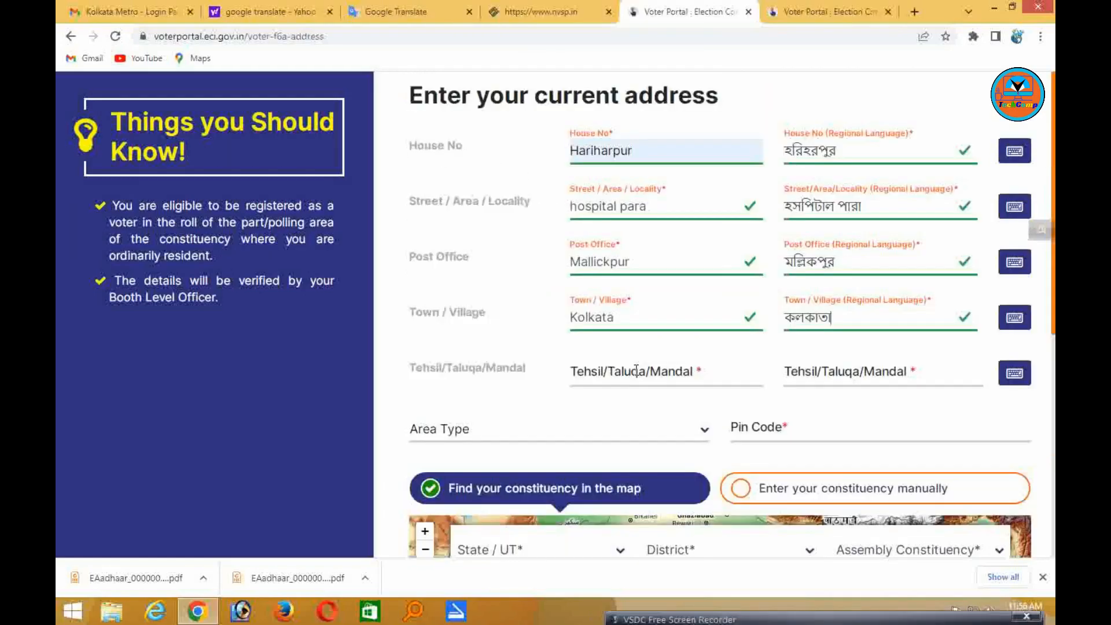
pyautogui.click(647, 379)
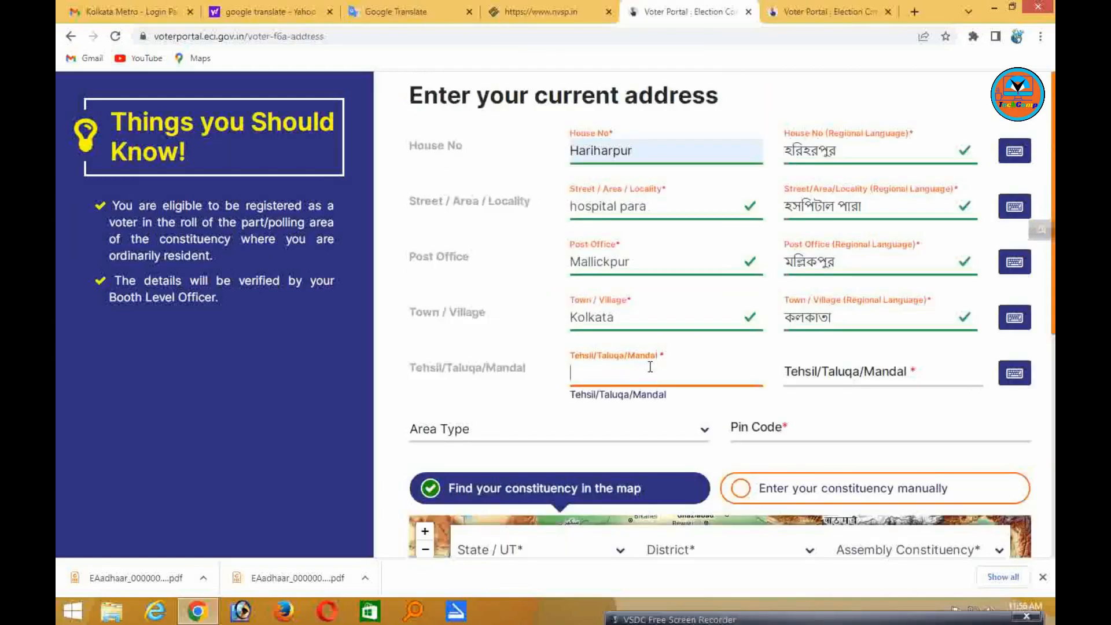
pyautogui.write('Baruip')
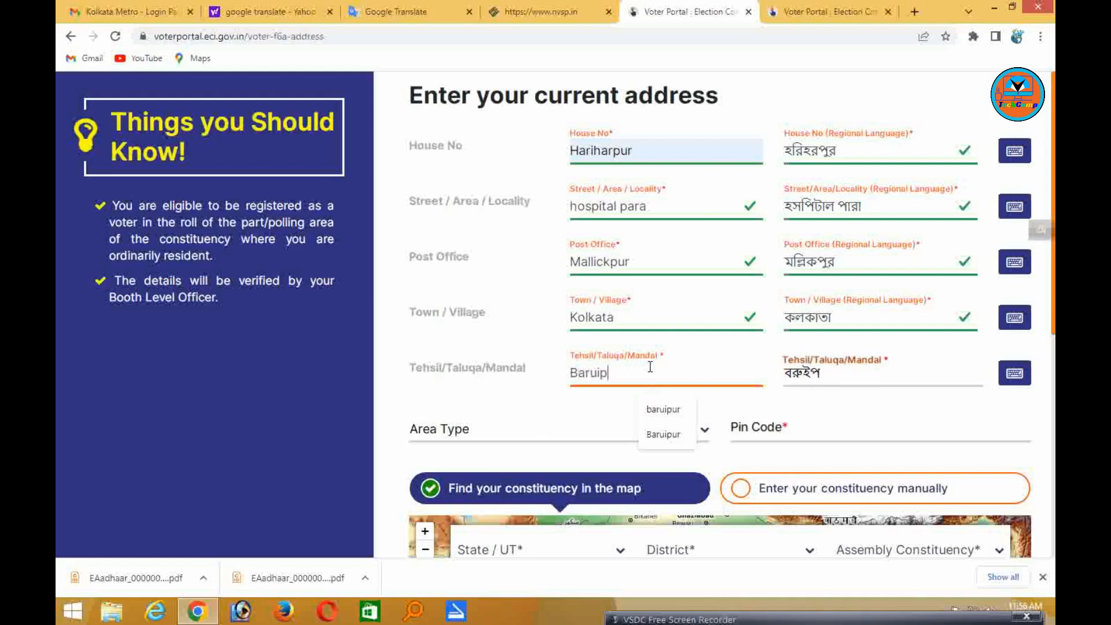
pyautogui.write('ur')
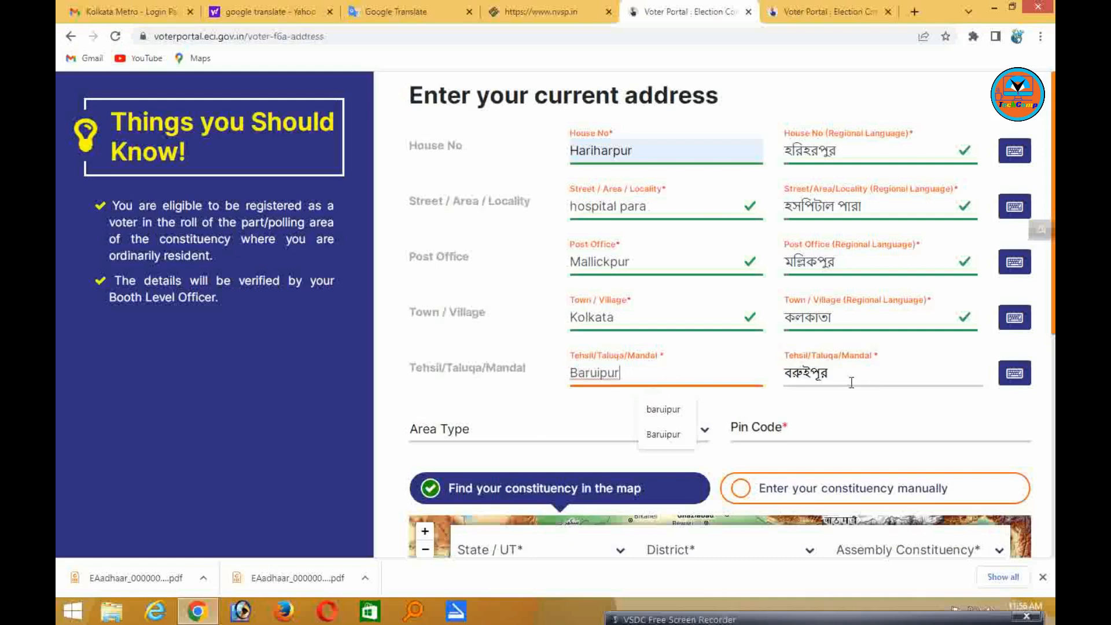
# Type baruipur in Google Translate to confirm the Bengali spelling বারুইপুর, then return.
pyautogui.click(473, 7)
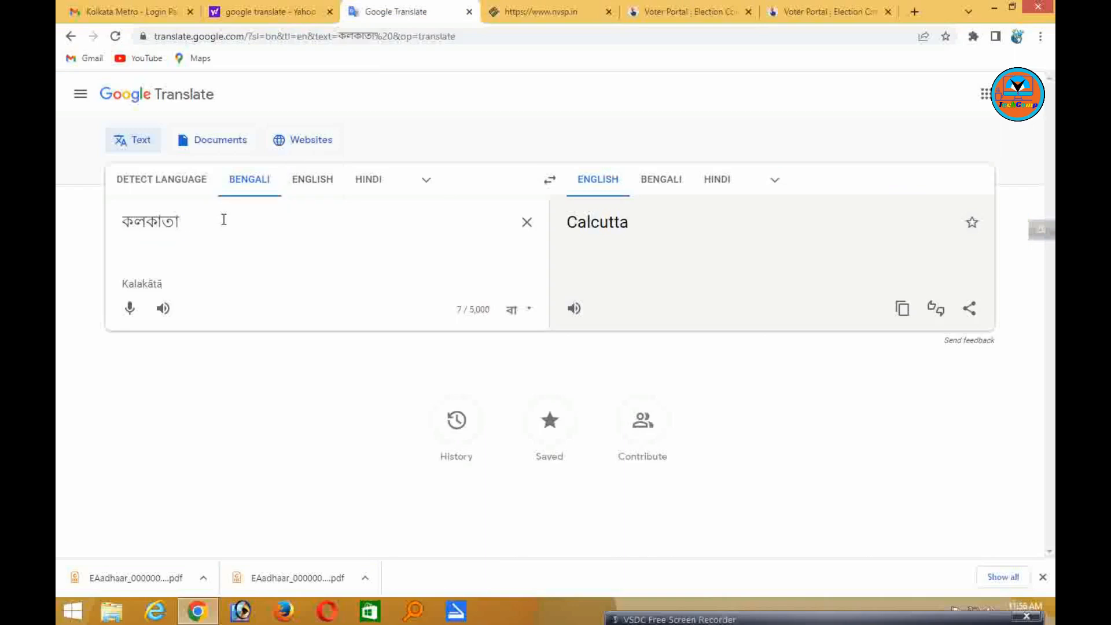
pyautogui.moveTo(223, 218); pyautogui.dragTo(72, 214)
pyautogui.write('barui')
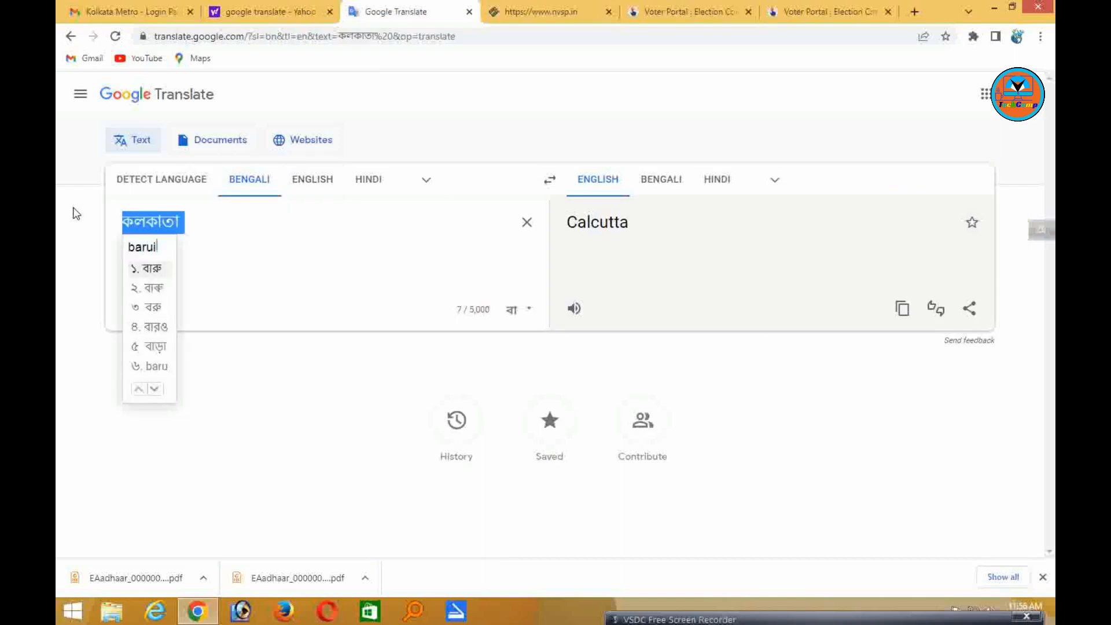
pyautogui.write('pur')
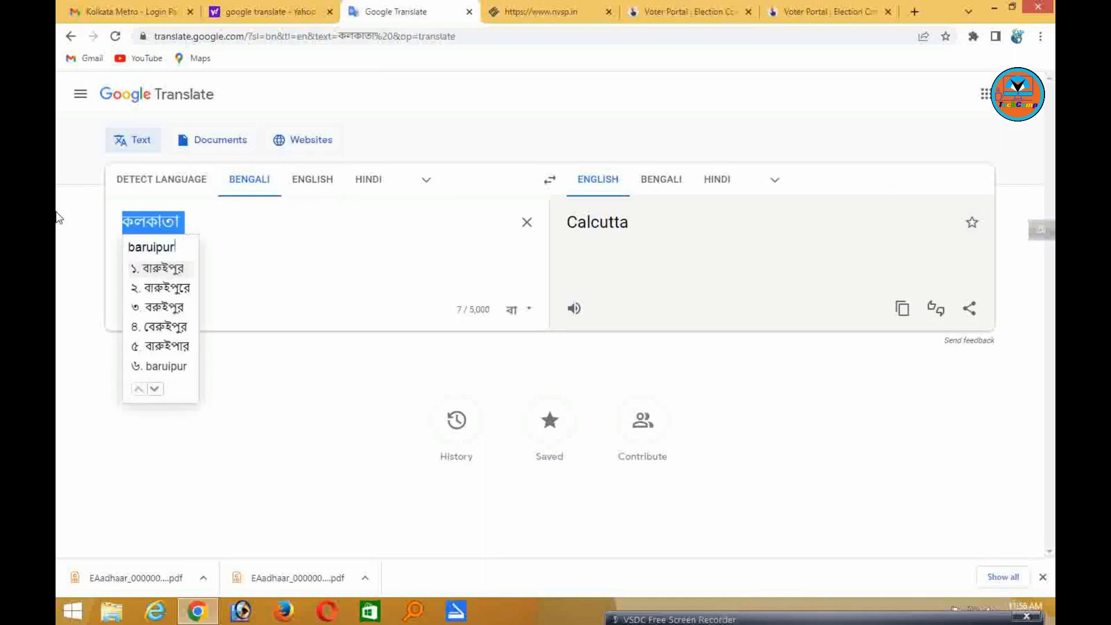
pyautogui.moveTo(181, 223); pyautogui.dragTo(95, 226)
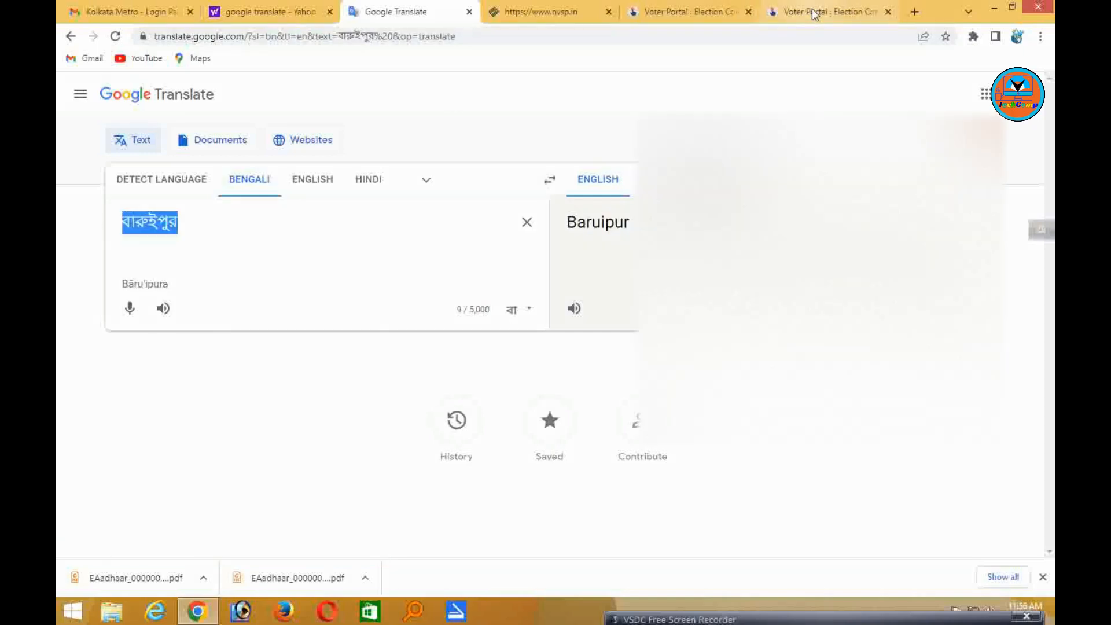
pyautogui.click(686, 11)
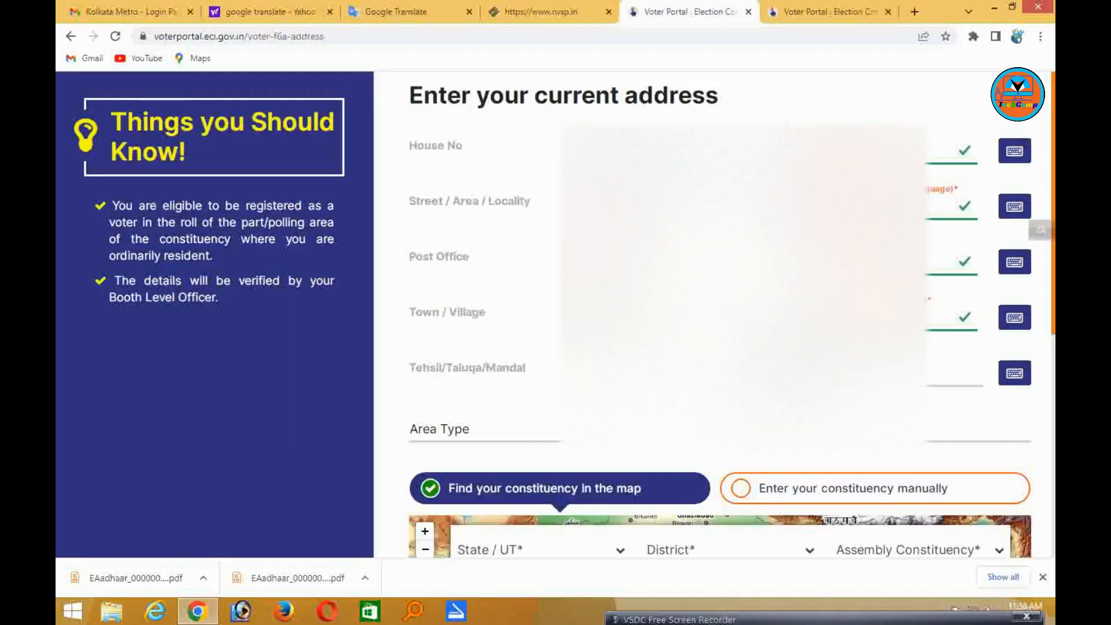
# Set the area type to City and fill in the saved PIN code.
pyautogui.click(839, 374)
pyautogui.click(489, 432)
pyautogui.click(445, 468)
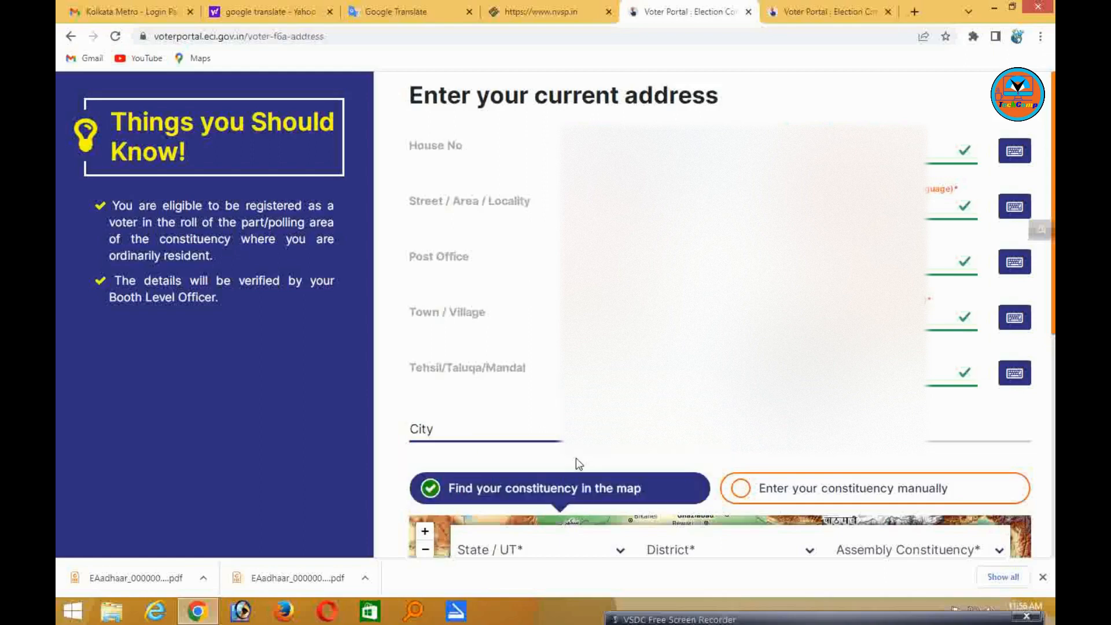
pyautogui.click(810, 437)
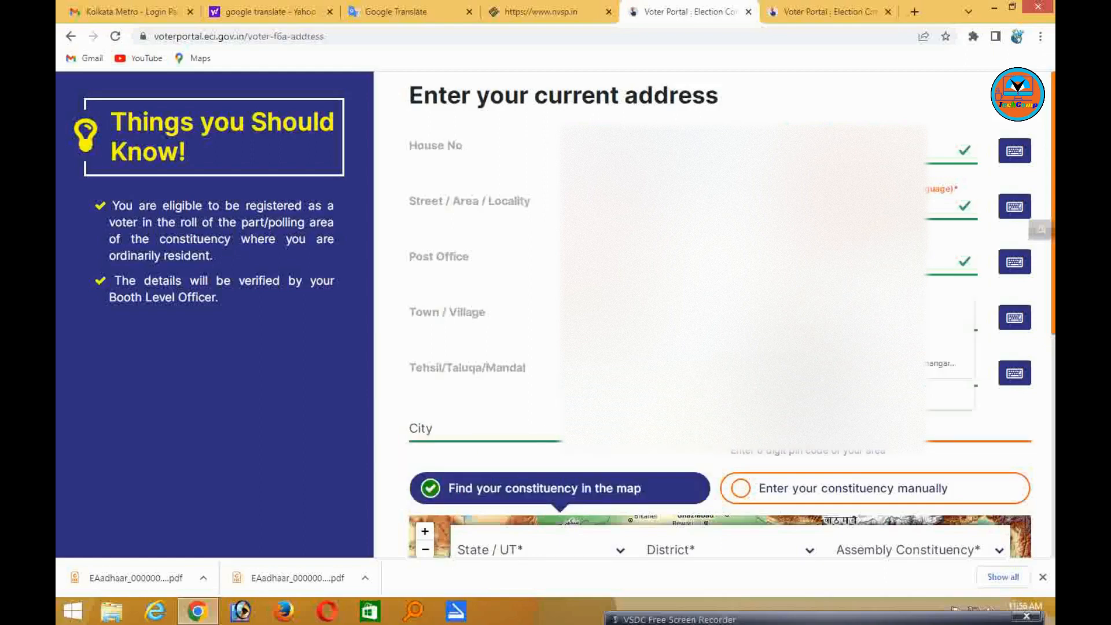
pyautogui.press('Down')
pyautogui.press('Return')
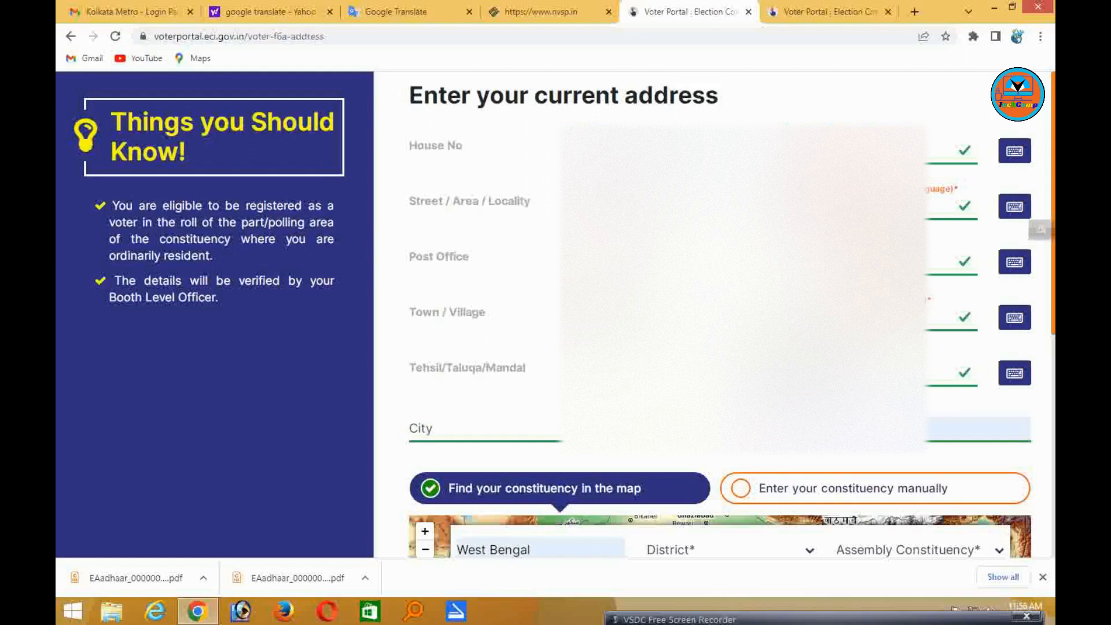
# Keep West Bengal as the state and choose SOUTH 24 PARGANAS as the district.
pyautogui.scroll(-3, 929, 378)
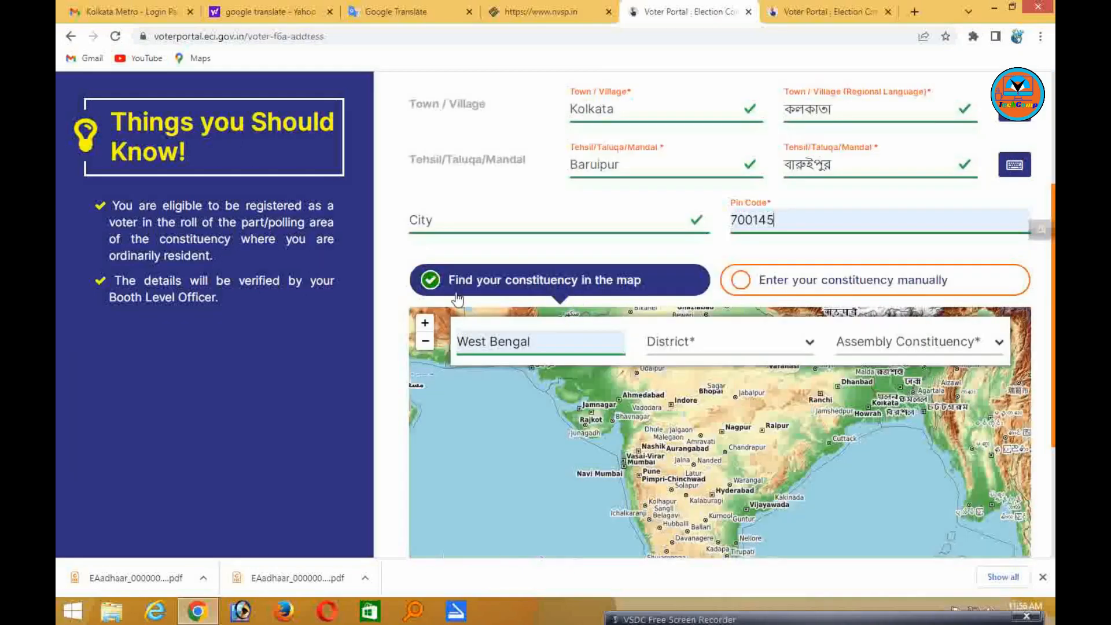
pyautogui.click(534, 340)
pyautogui.click(520, 318)
pyautogui.click(728, 342)
pyautogui.scroll(-2, 712, 319)
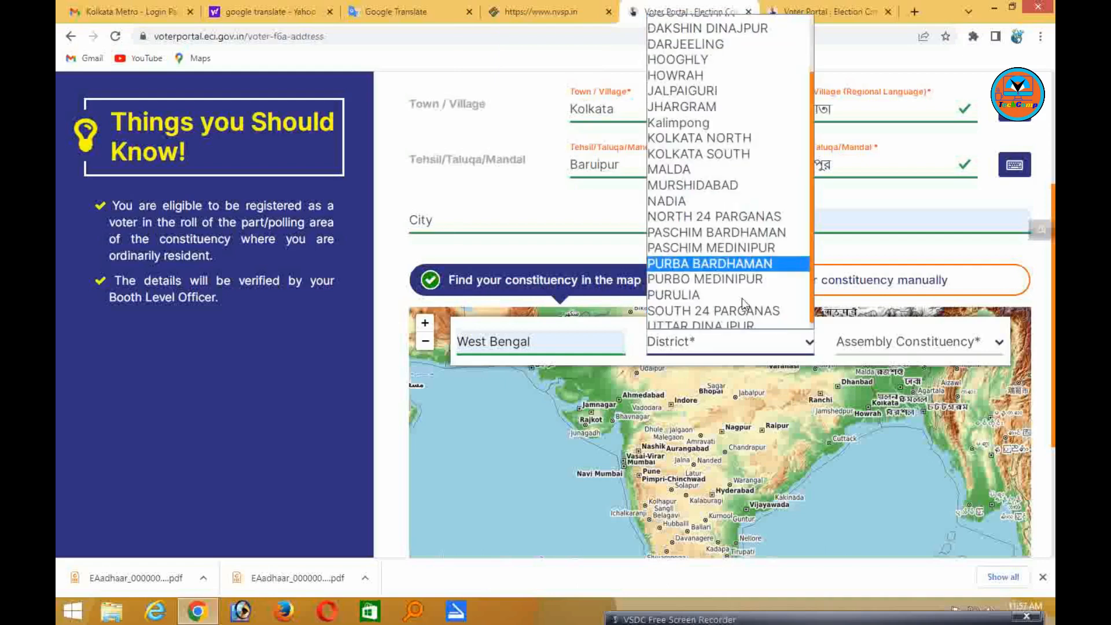
pyautogui.click(756, 305)
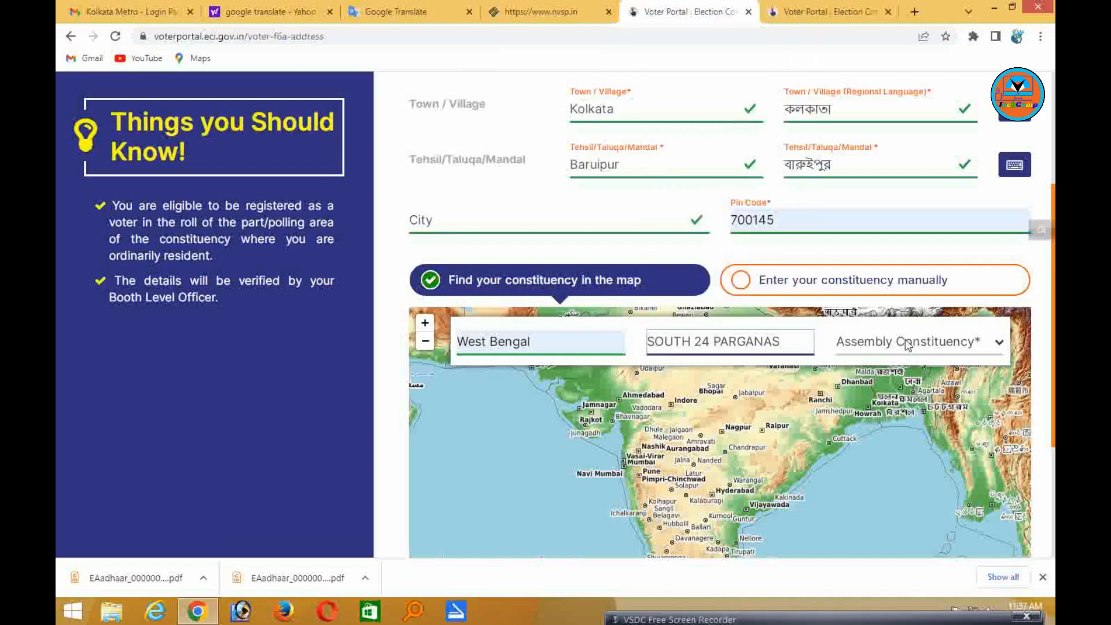
# Select Baruipur Paschim as the assembly constituency.
pyautogui.click(912, 346)
pyautogui.scroll(-8, 931, 257)
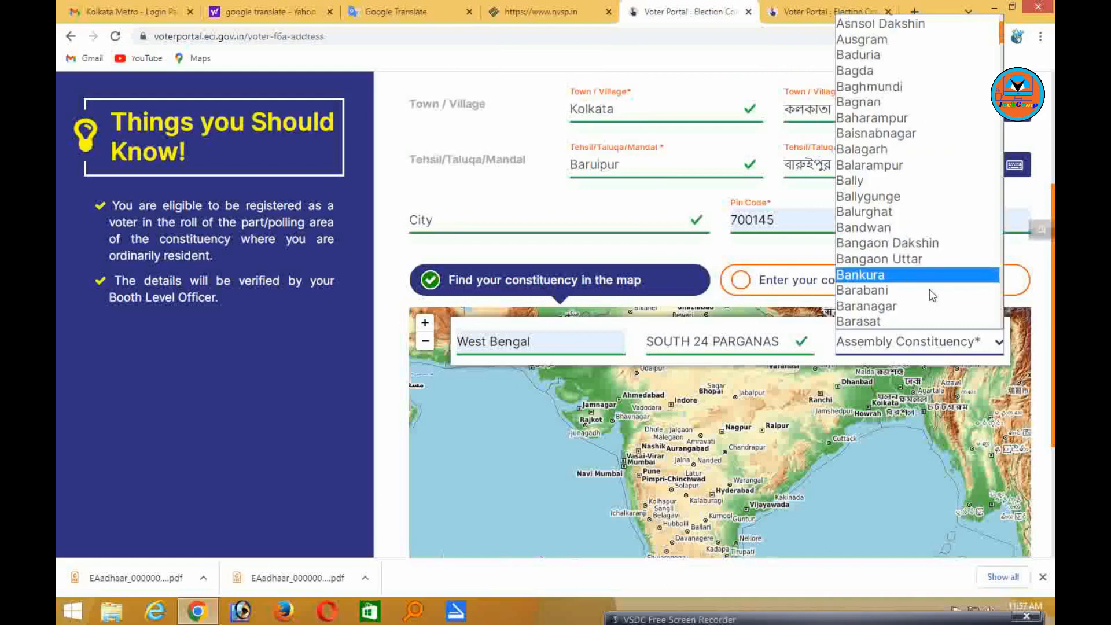
pyautogui.scroll(-15, 897, 237)
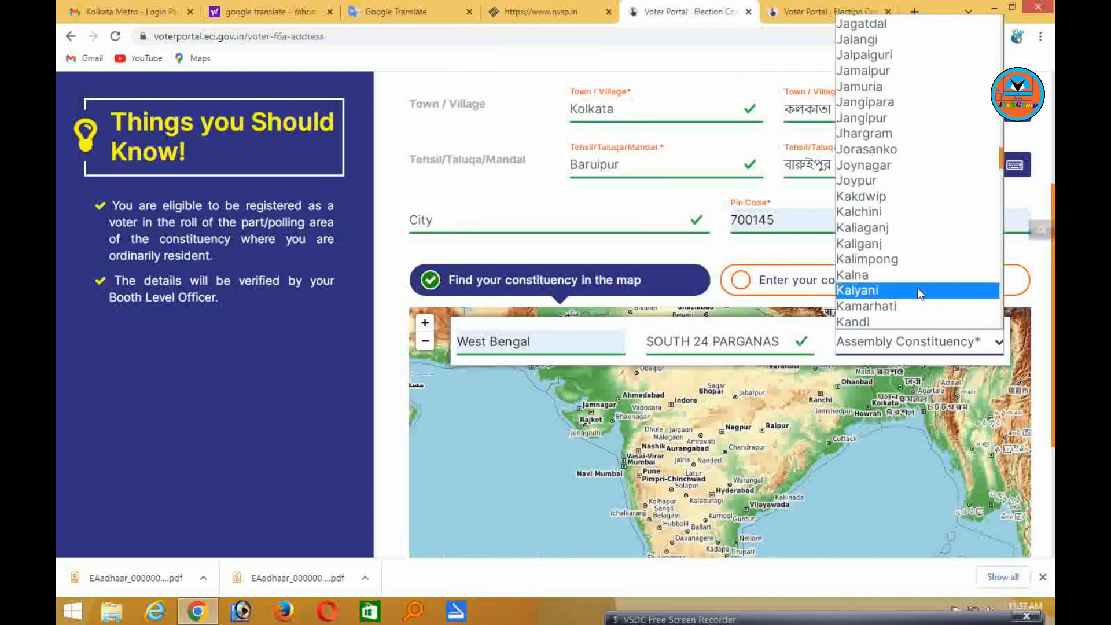
pyautogui.scroll(-6, 931, 290)
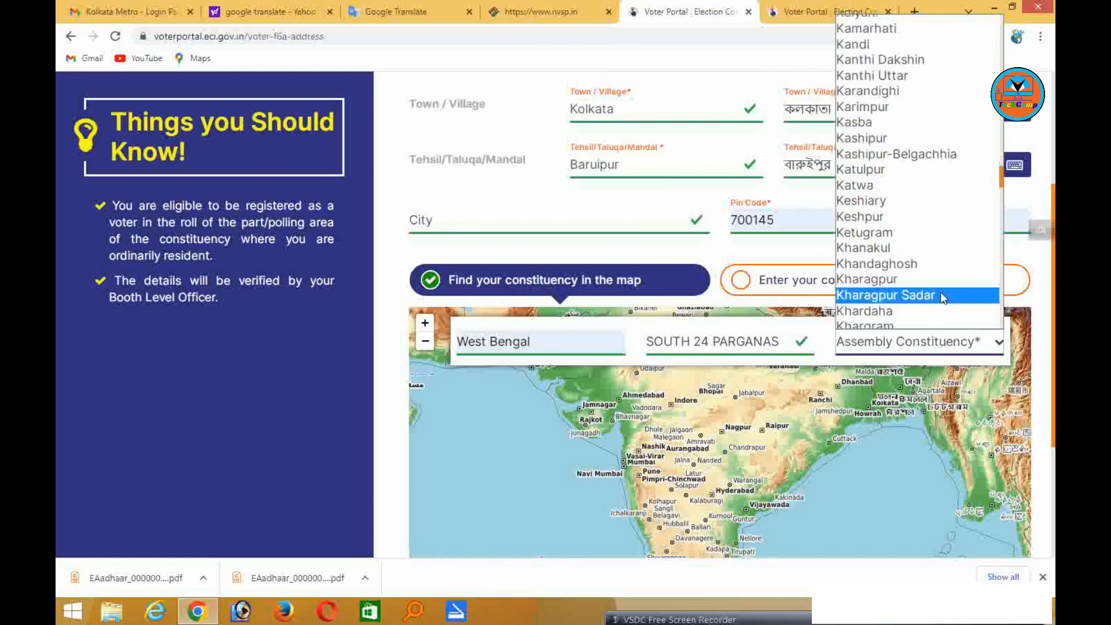
pyautogui.scroll(15, 943, 205)
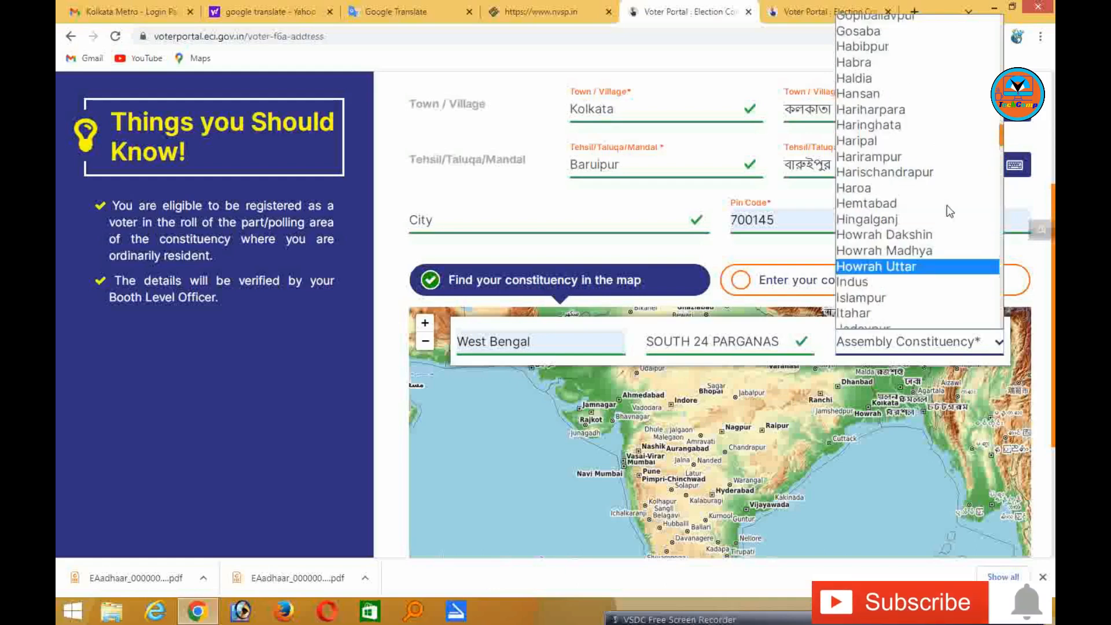
pyautogui.scroll(15, 947, 204)
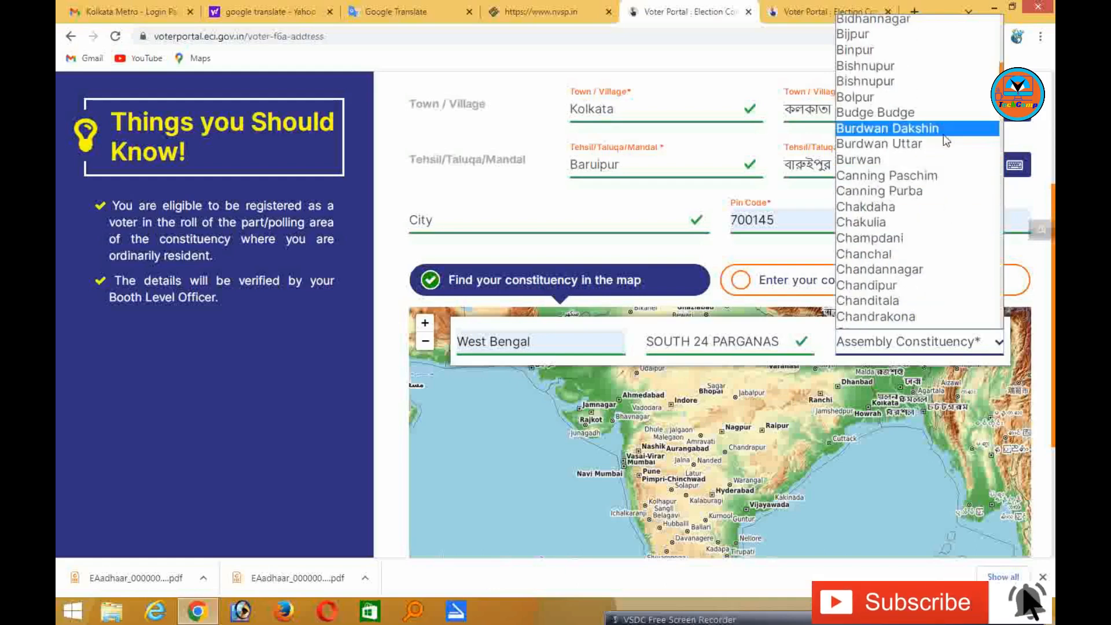
pyautogui.scroll(8, 943, 134)
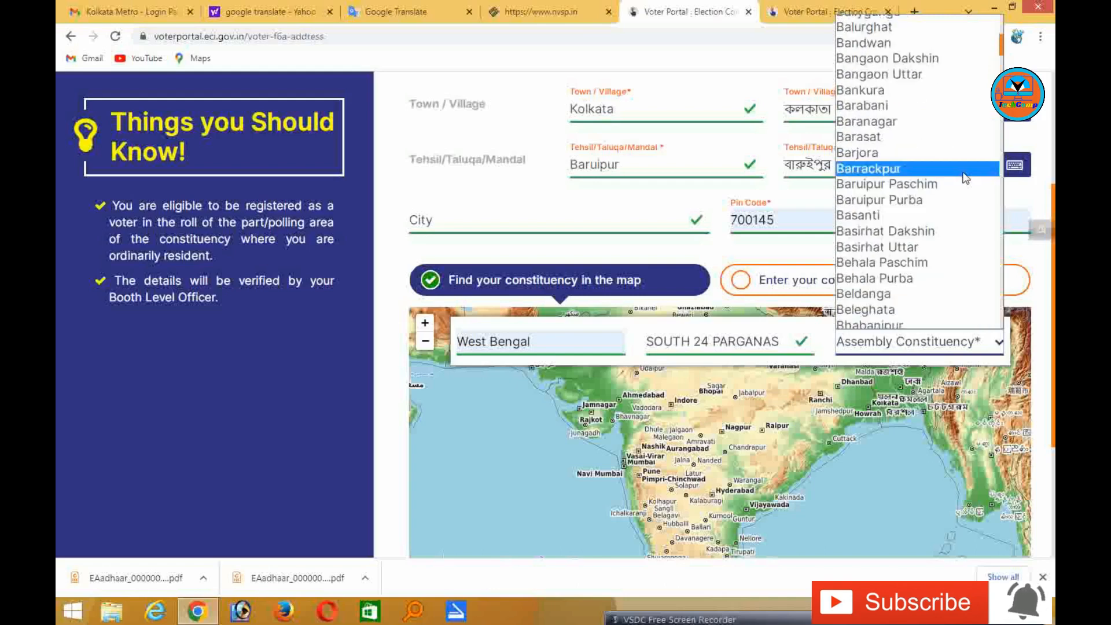
pyautogui.click(908, 183)
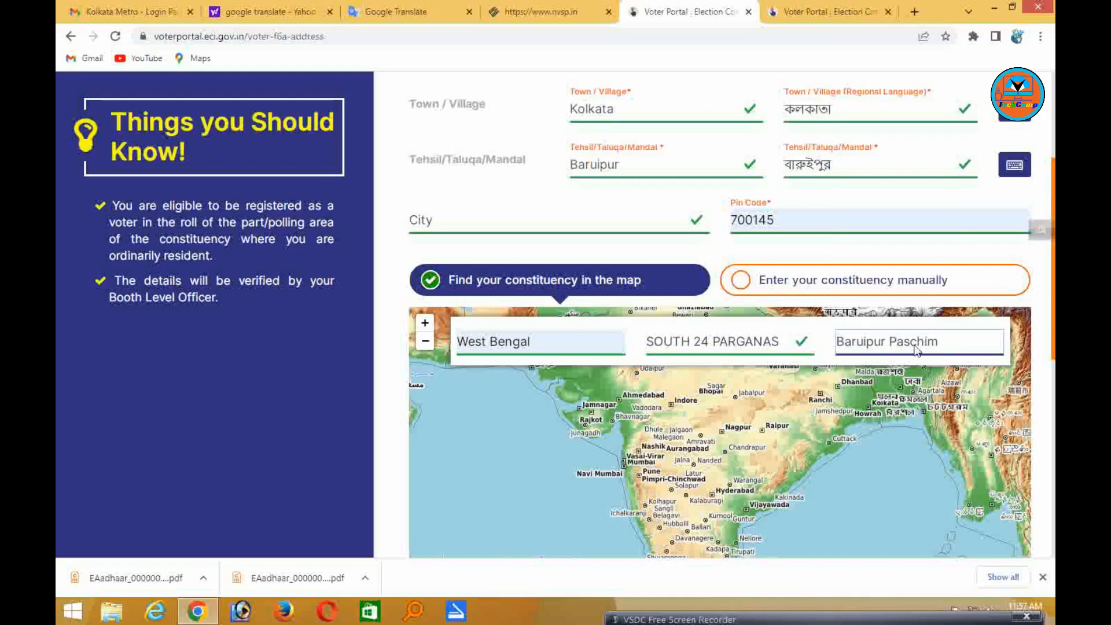
pyautogui.scroll(-2, 961, 393)
pyautogui.scroll(-2, 960, 393)
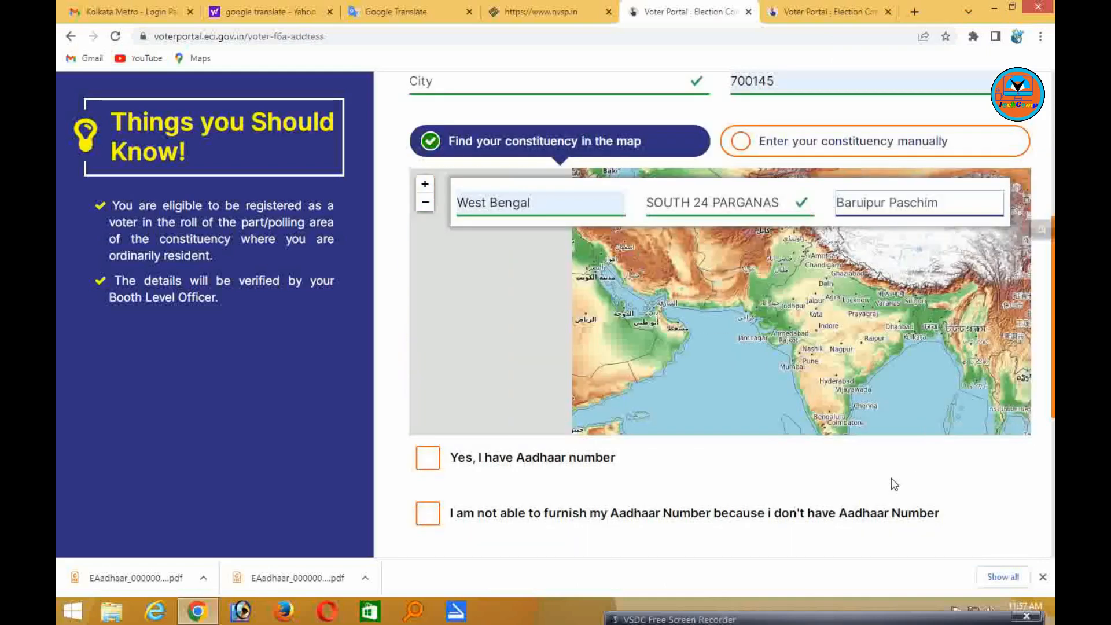
# Confirm the applicant has an Aadhaar number and pick Aadhaar Card as address proof.
pyautogui.click(429, 458)
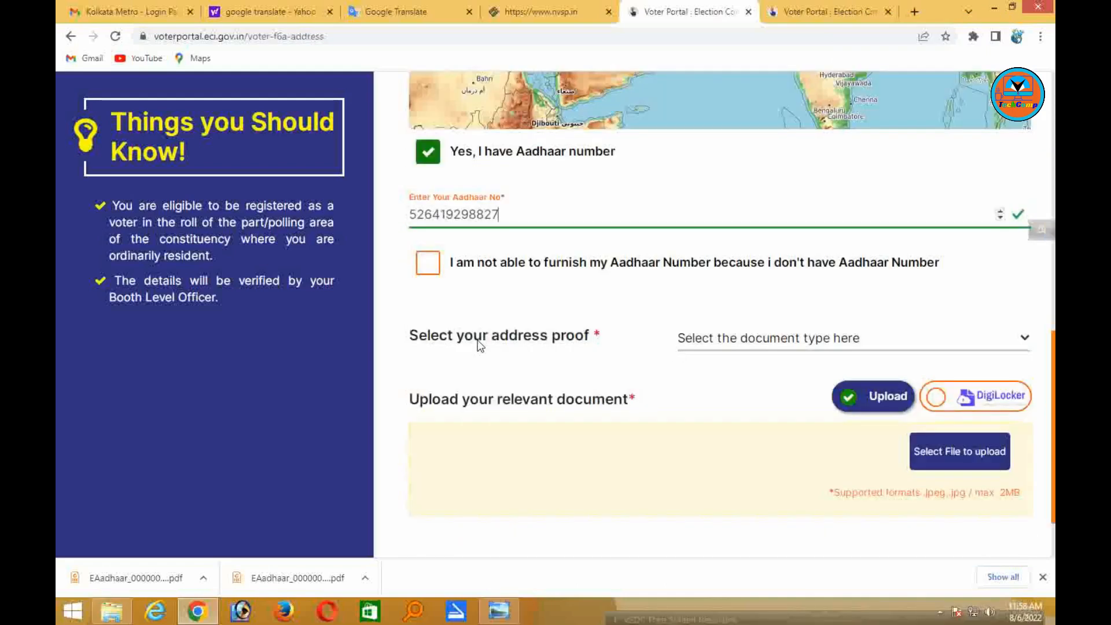
pyautogui.click(781, 340)
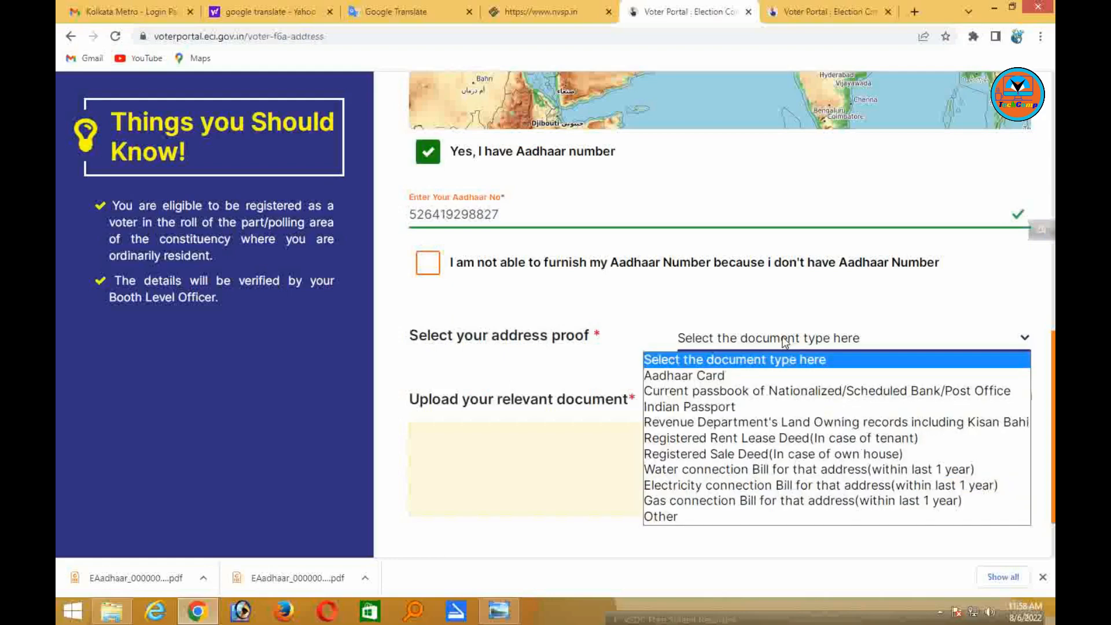
pyautogui.click(717, 376)
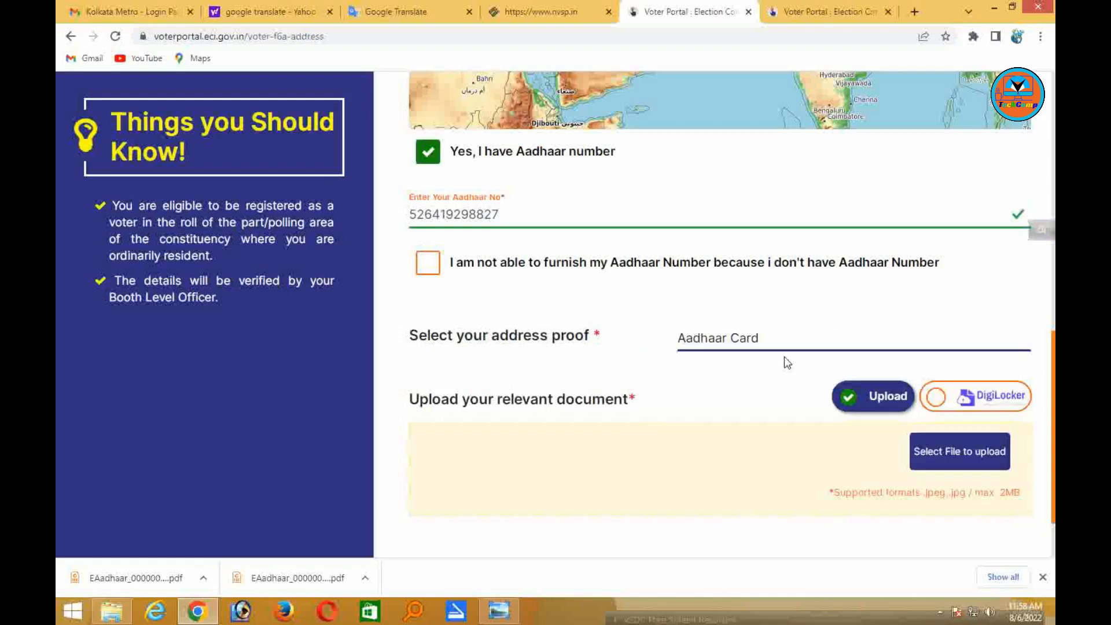
# Close the photo viewer and review the upload note on supported formats and 2MB limit.
pyautogui.rightClick(509, 610)
pyautogui.click(485, 578)
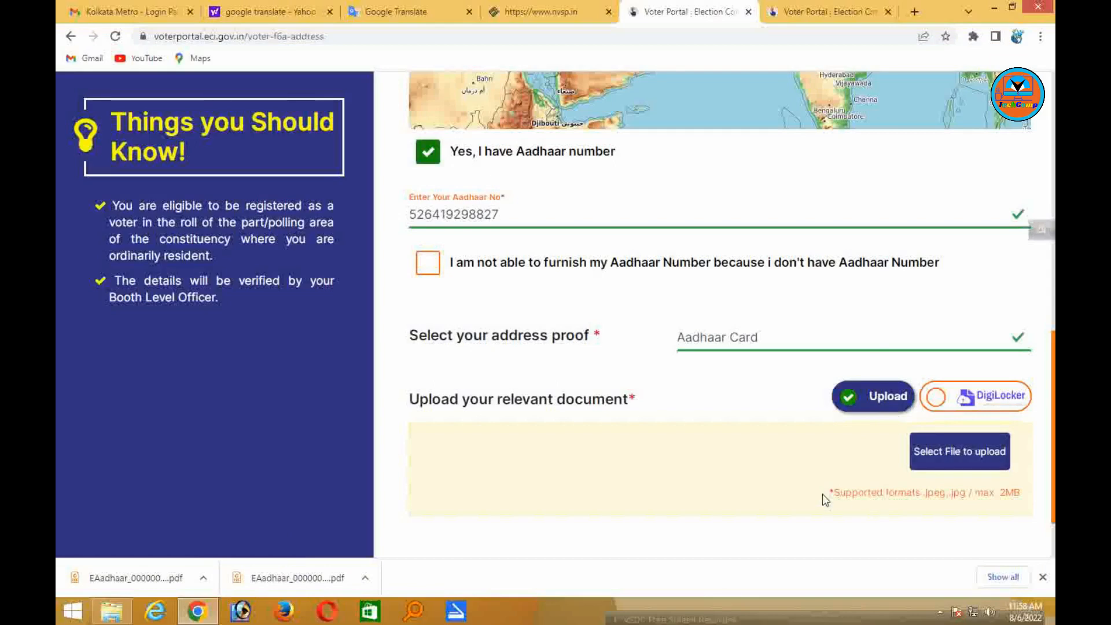
pyautogui.moveTo(821, 494); pyautogui.dragTo(1026, 506)
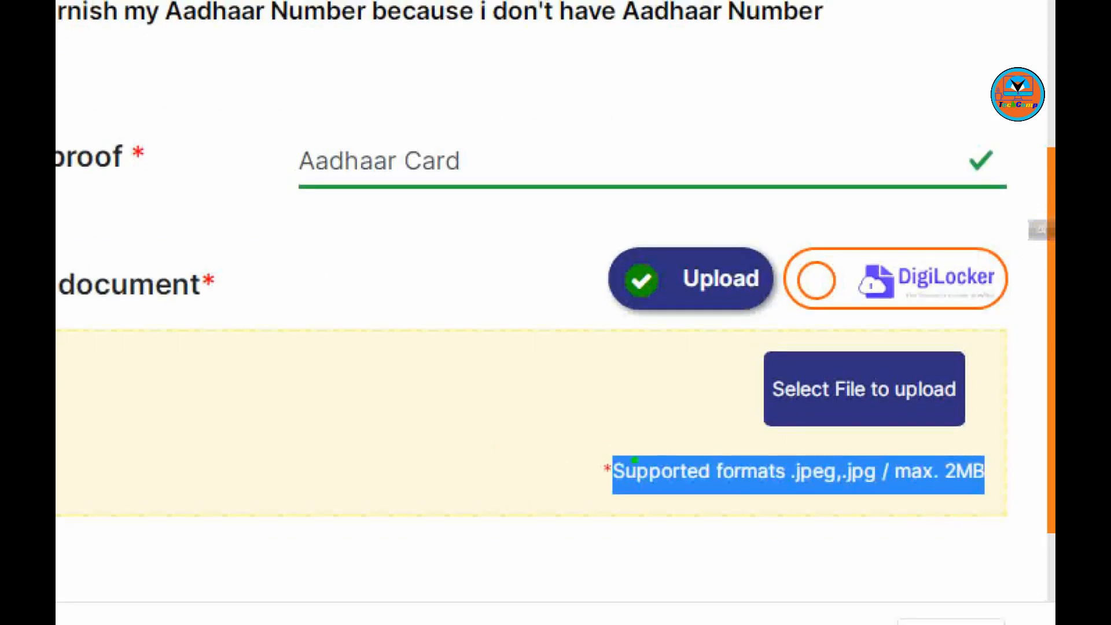
pyautogui.moveTo(606, 493)
pyautogui.mouseDown()
pyautogui.moveTo(984, 491)
pyautogui.moveTo(1005, 470)
pyautogui.moveTo(998, 430)
pyautogui.moveTo(603, 444)
pyautogui.moveTo(580, 510)
pyautogui.moveTo(622, 501)
pyautogui.mouseUp()
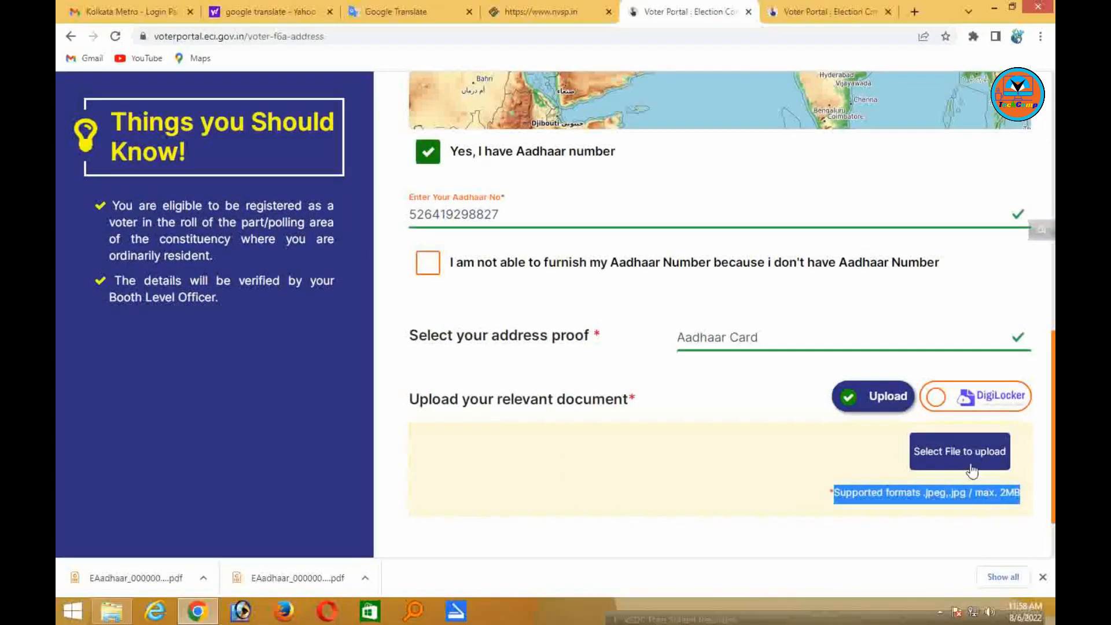
# Upload the EAadhaar JPEG from the Desktop as the Aadhaar Card address proof.
pyautogui.click(964, 455)
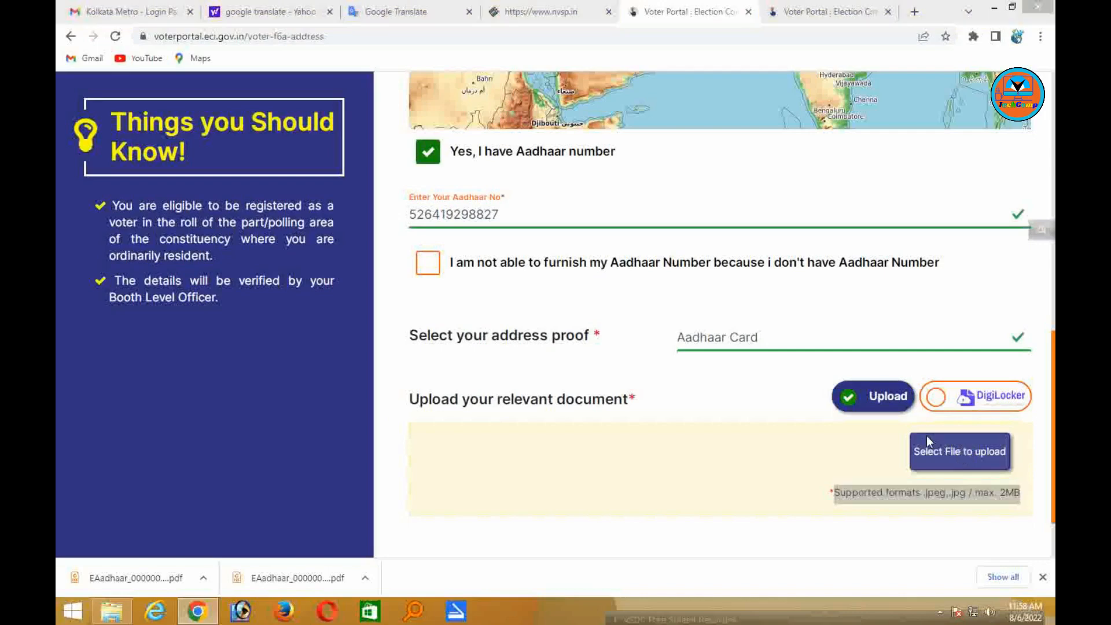
pyautogui.click(228, 163)
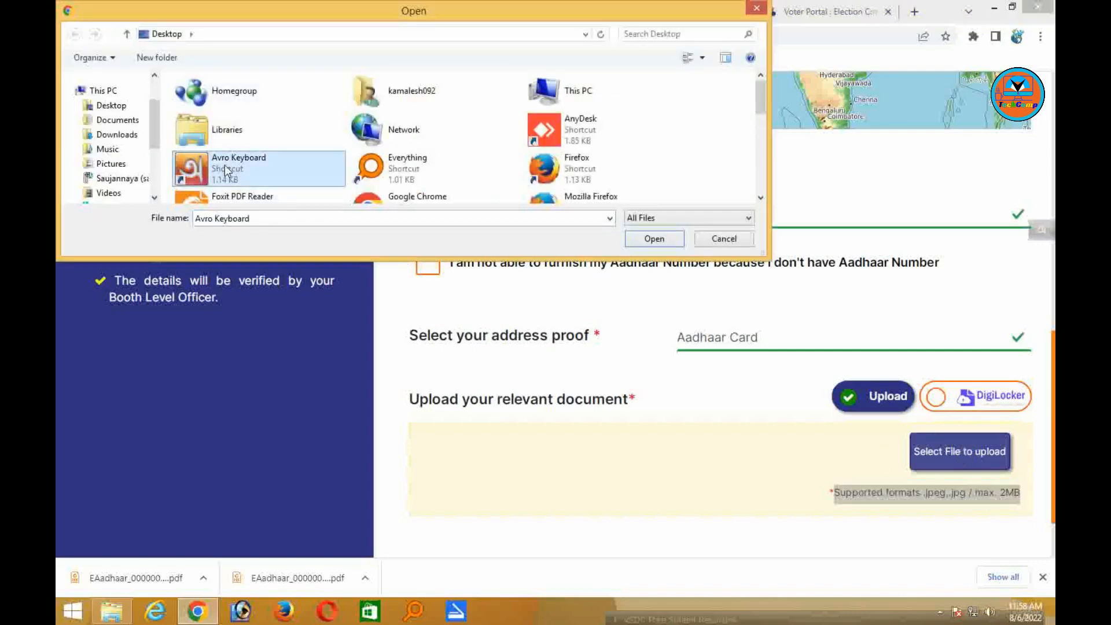
pyautogui.press('Right')
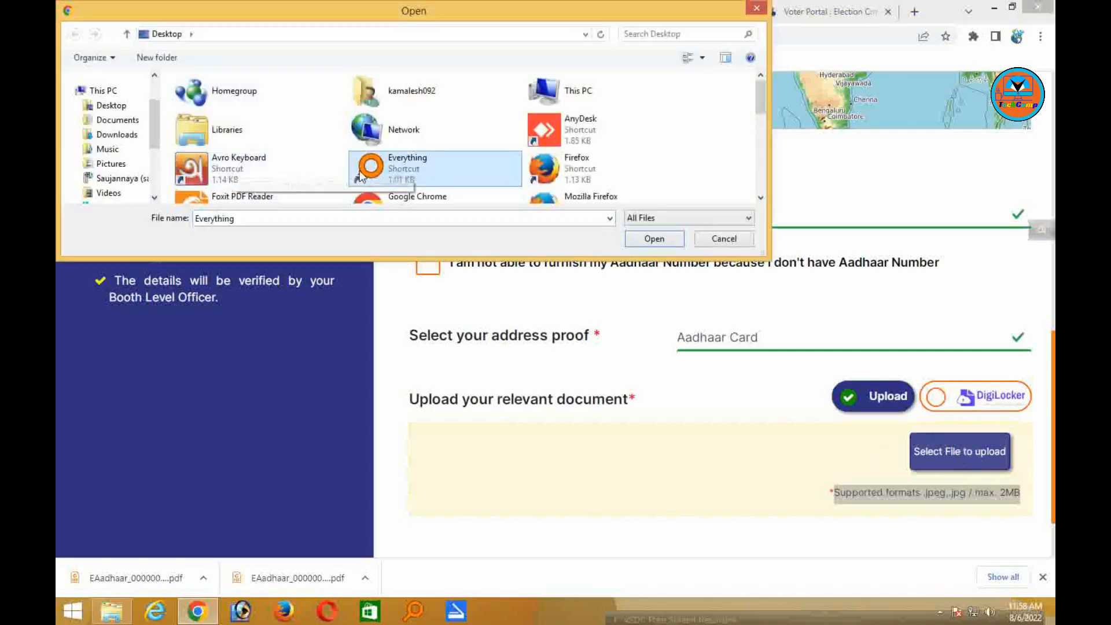
pyautogui.scroll(-3, 361, 173)
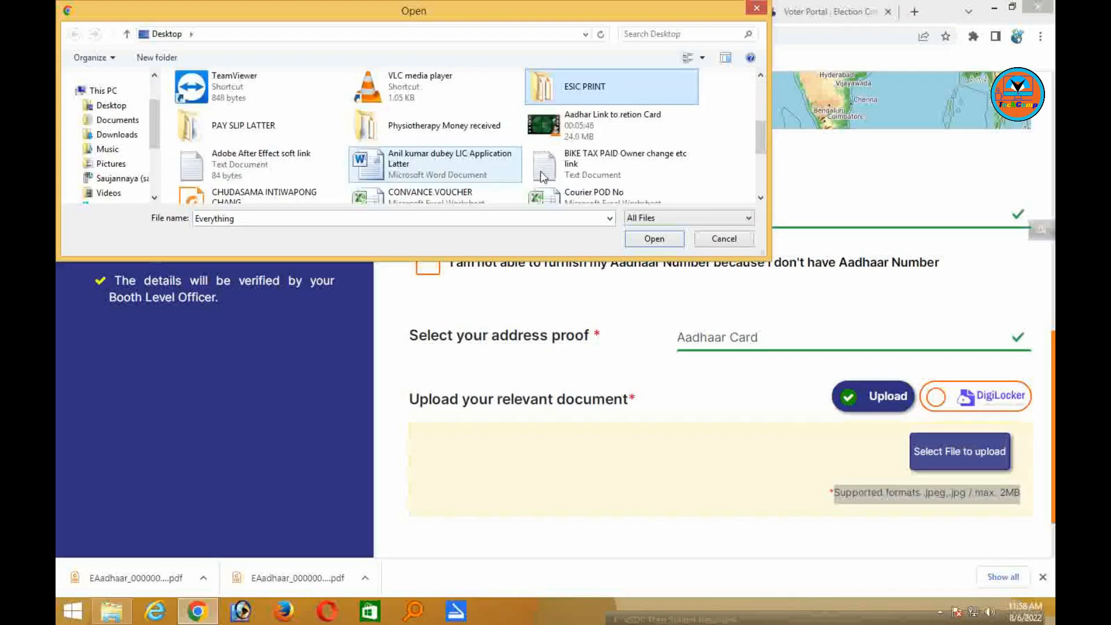
pyautogui.scroll(-3, 405, 157)
pyautogui.click(431, 113)
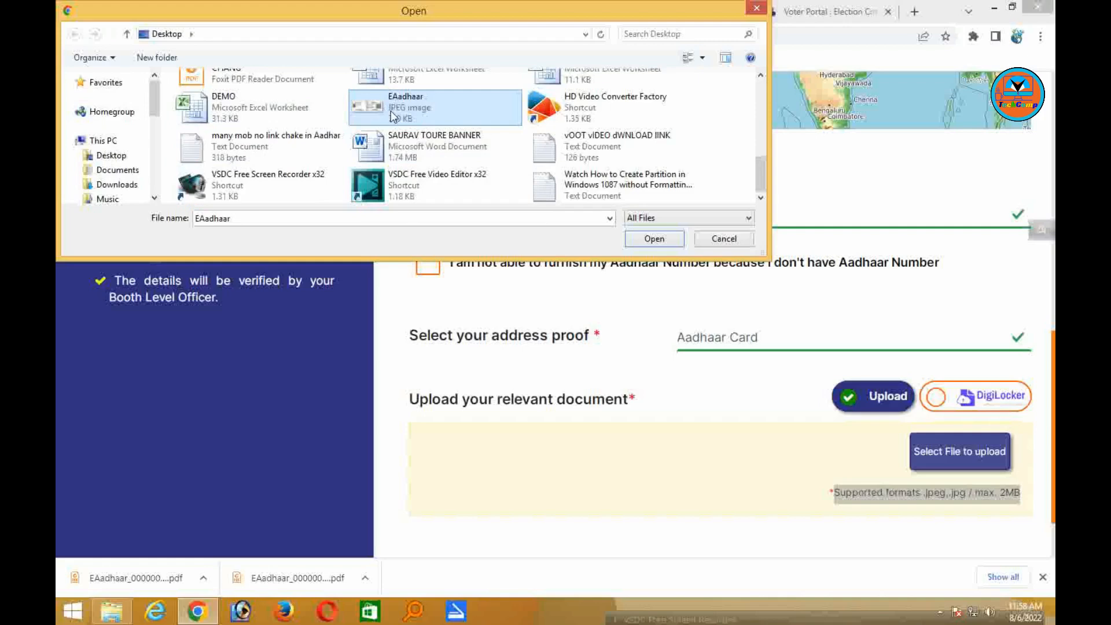
pyautogui.click(655, 239)
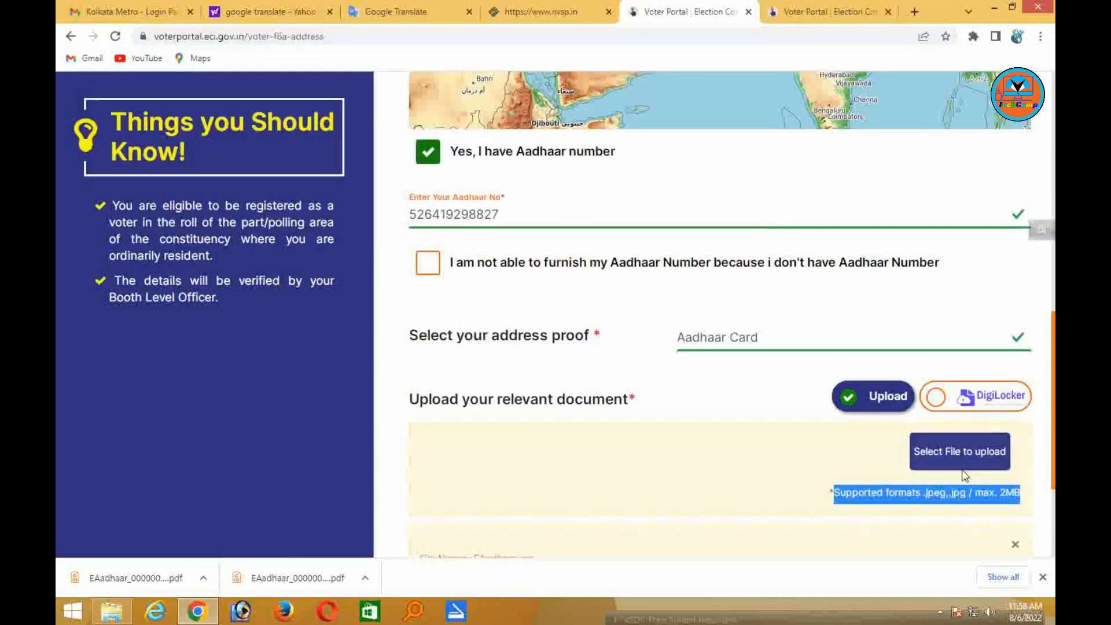
pyautogui.scroll(-2, 955, 474)
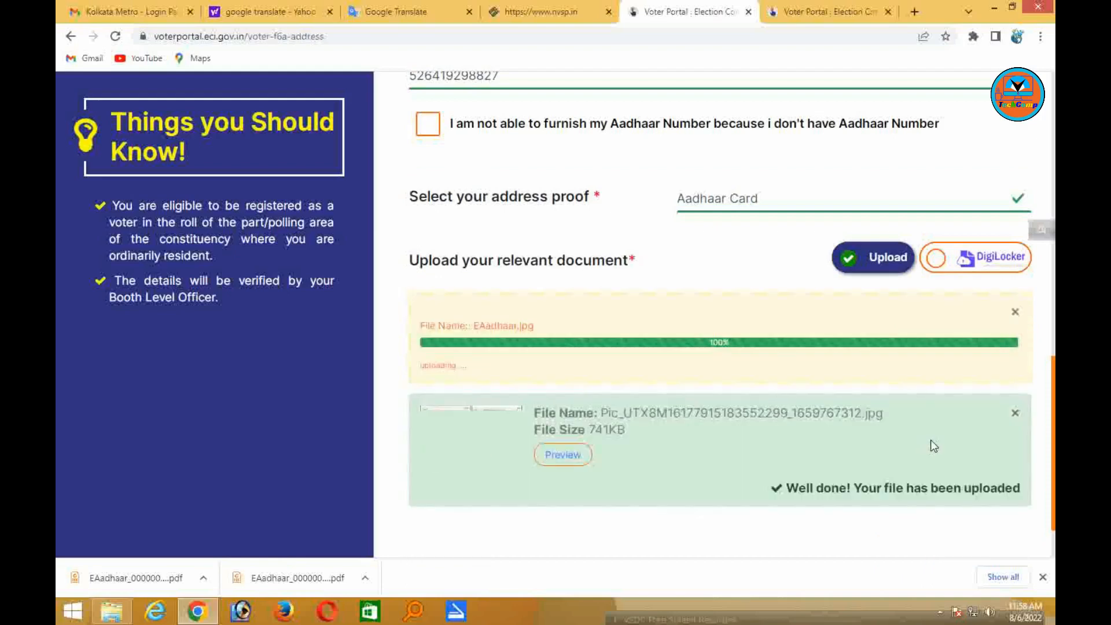
# Save the address form as a draft, review it, then Save & Continue.
pyautogui.scroll(-1, 858, 479)
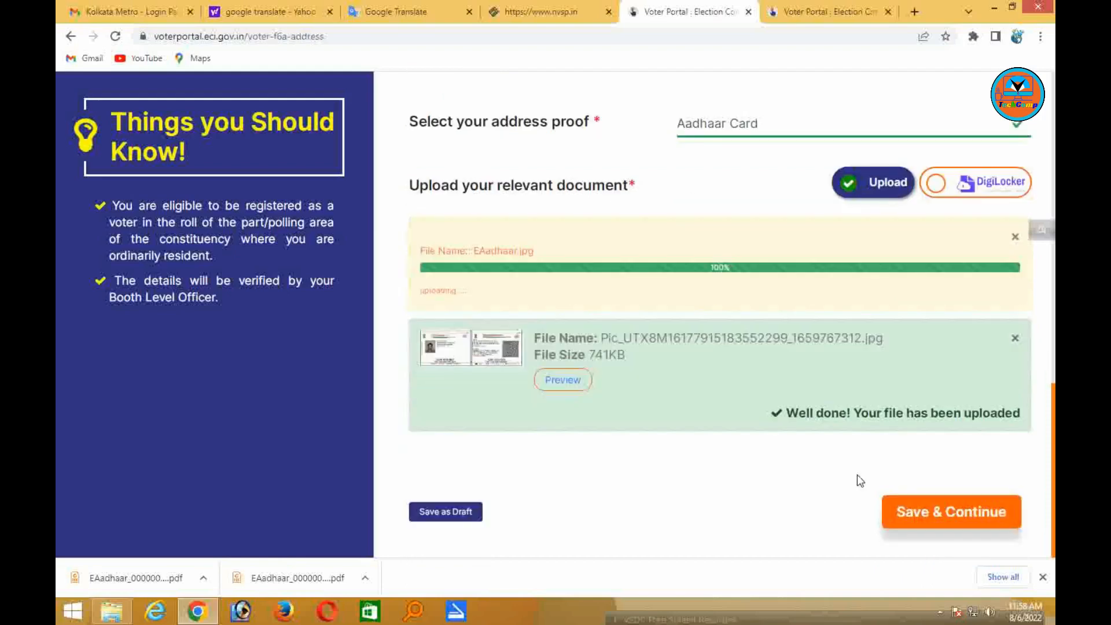
pyautogui.click(451, 516)
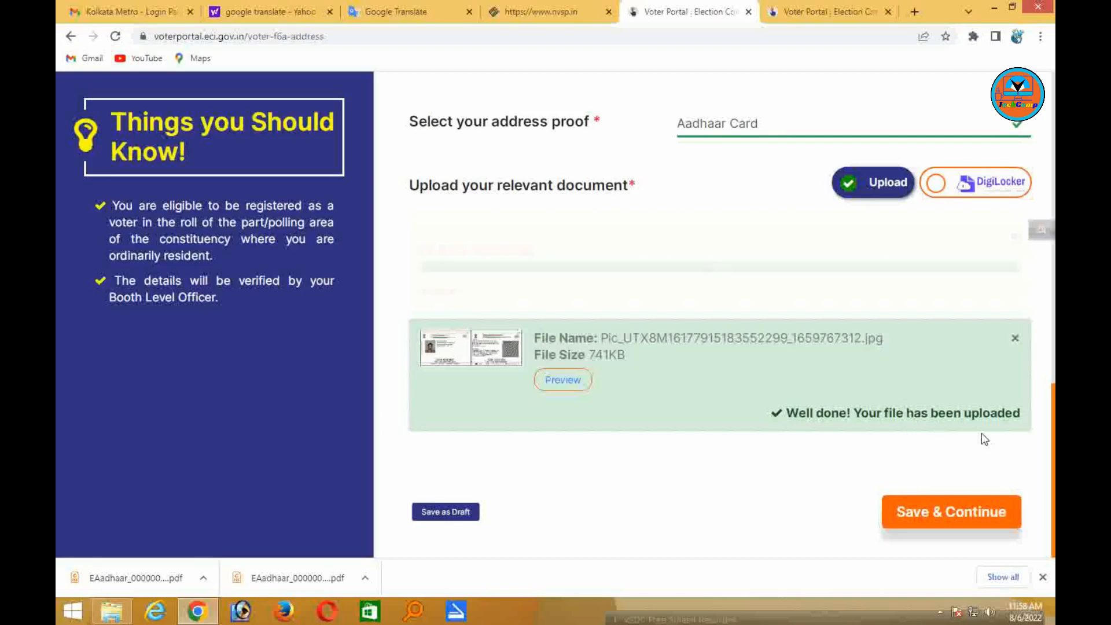
pyautogui.scroll(4, 978, 346)
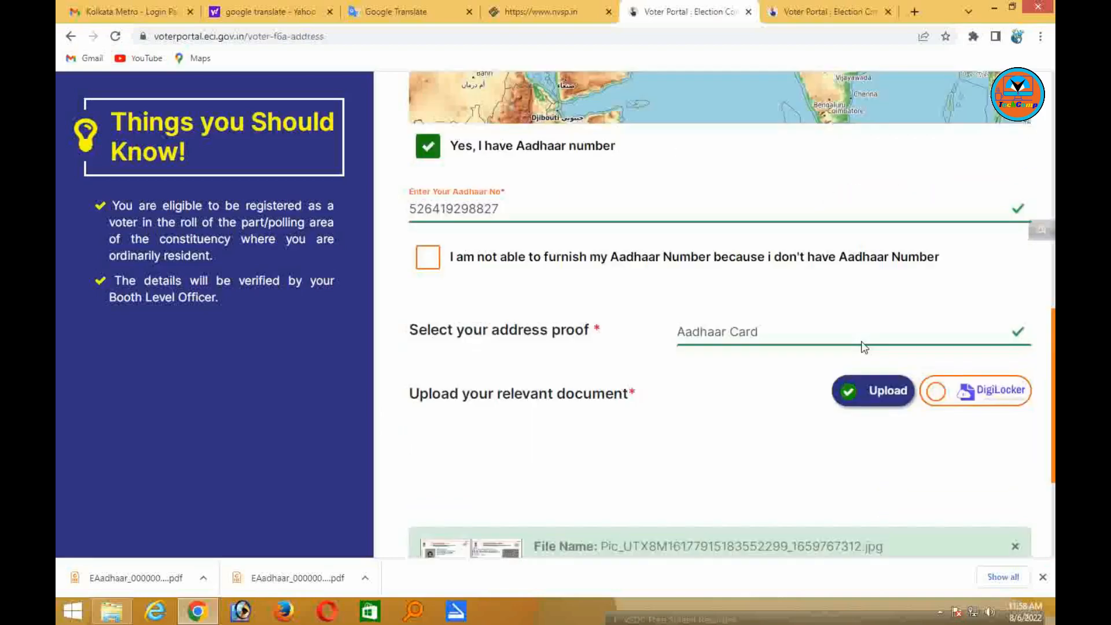
pyautogui.scroll(5, 863, 342)
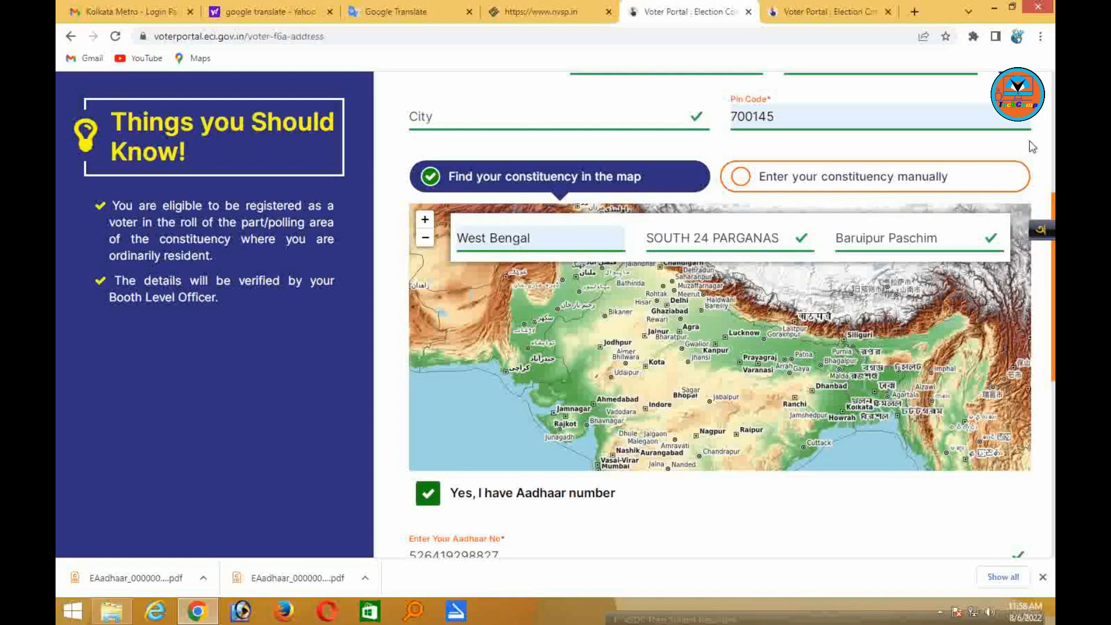
pyautogui.scroll(1, 1033, 147)
pyautogui.scroll(2, 975, 139)
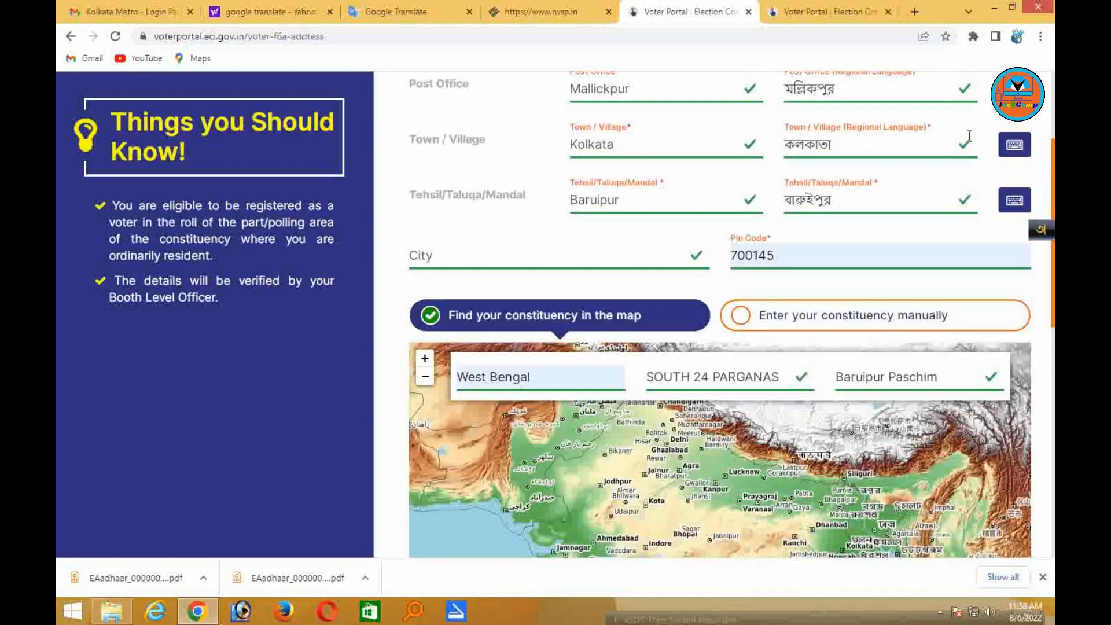
pyautogui.scroll(-3, 977, 176)
pyautogui.scroll(-2, 1018, 291)
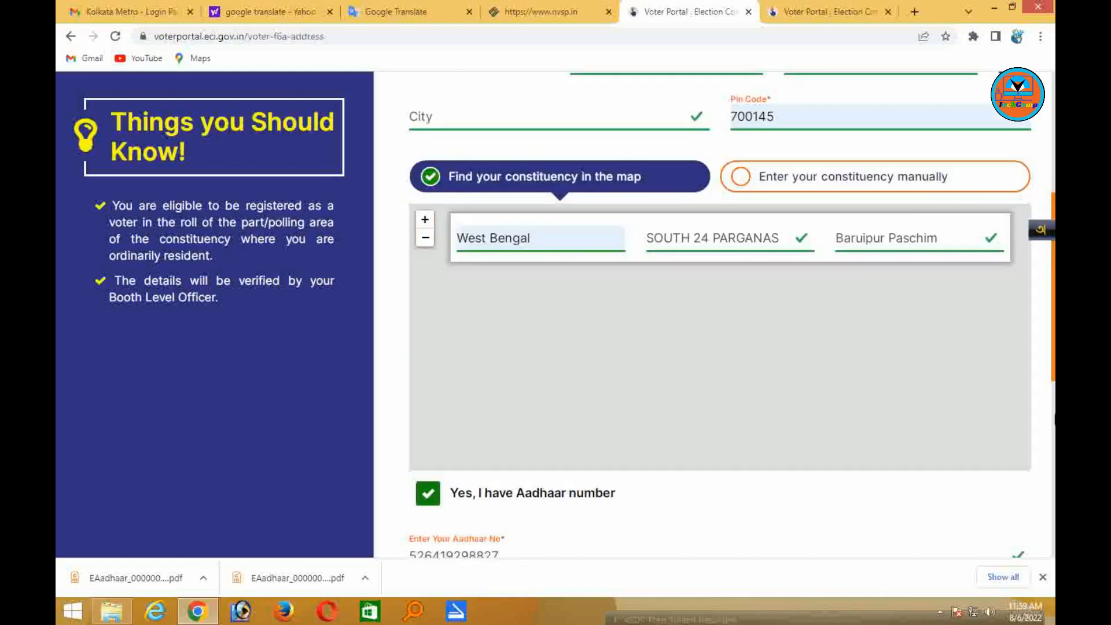
pyautogui.scroll(4, 1019, 291)
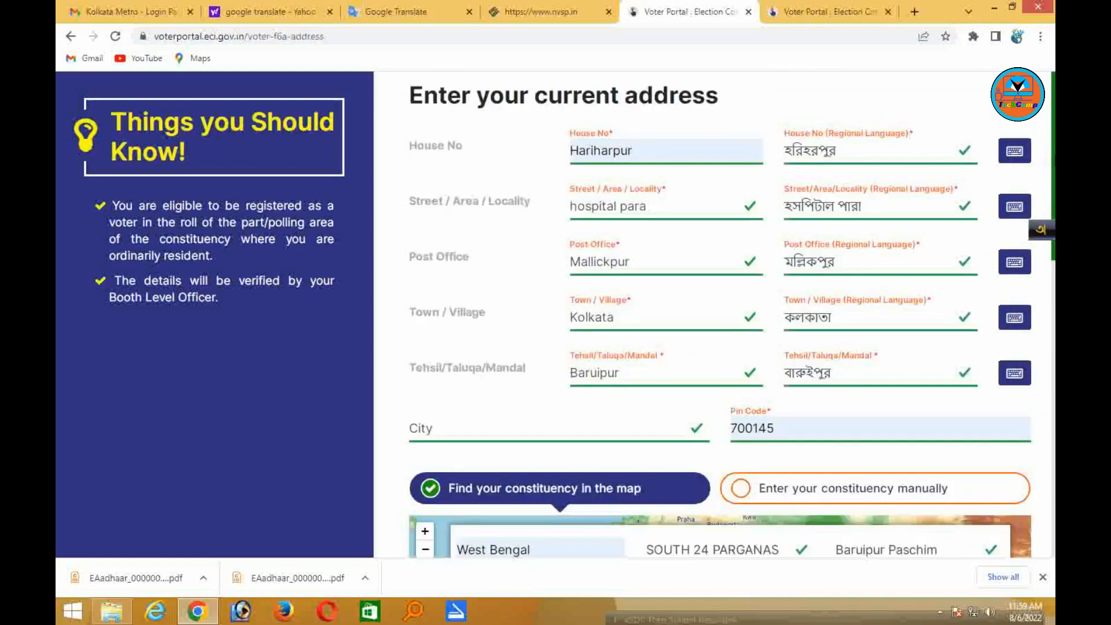
pyautogui.scroll(-2, 720, 316)
pyautogui.scroll(-7, 1029, 548)
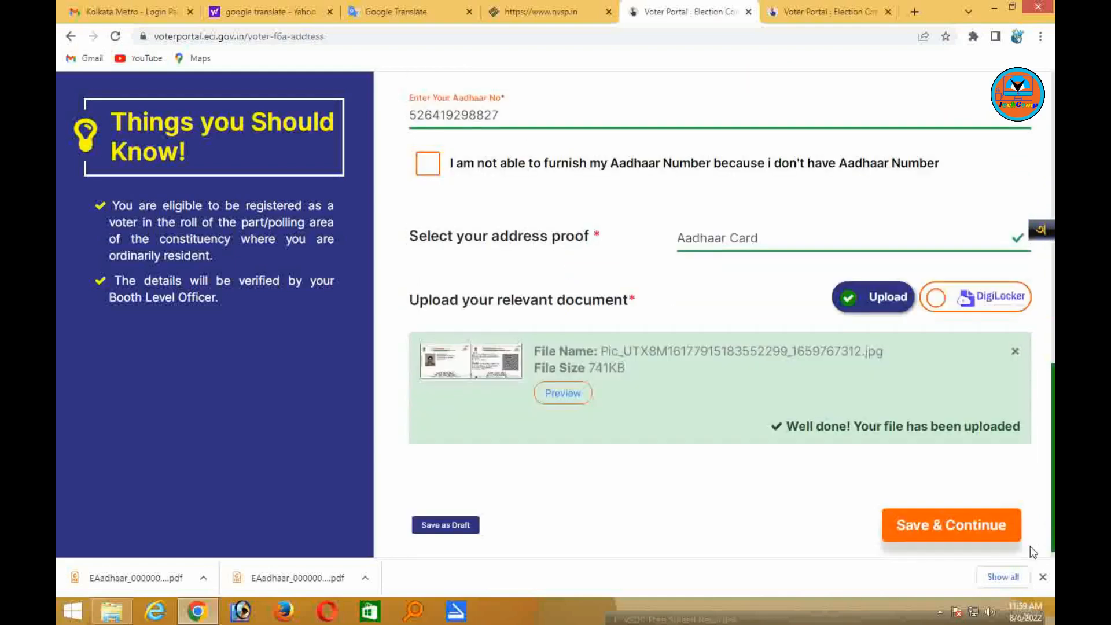
pyautogui.click(932, 524)
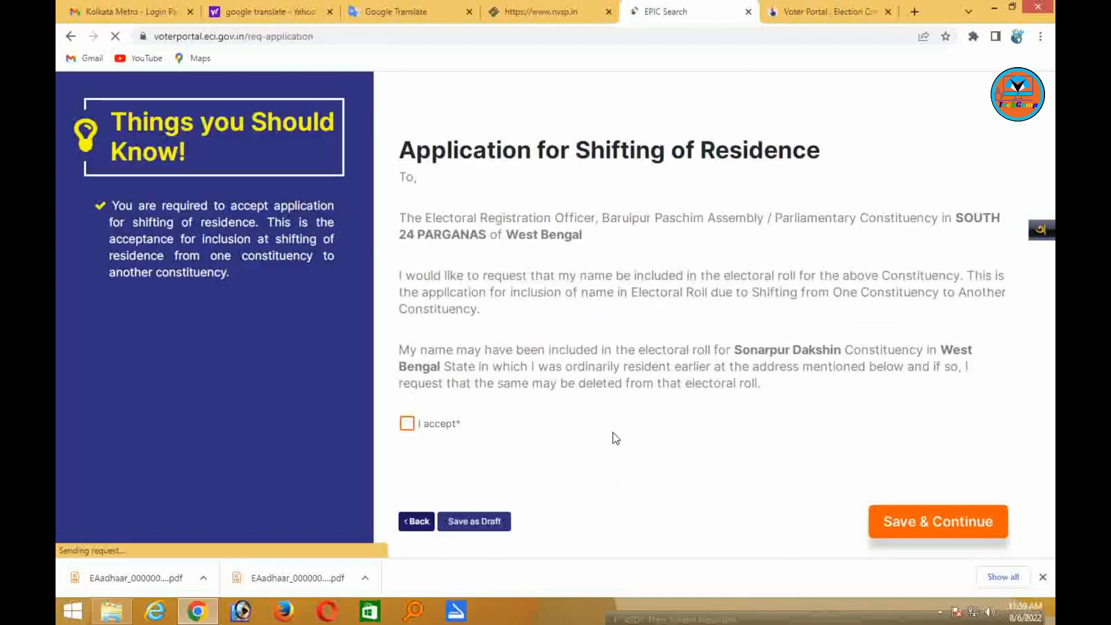
# Tick 'I accept' on the shifting-of-residence statement and continue to the Declaration page.
pyautogui.doubleClick(409, 428)
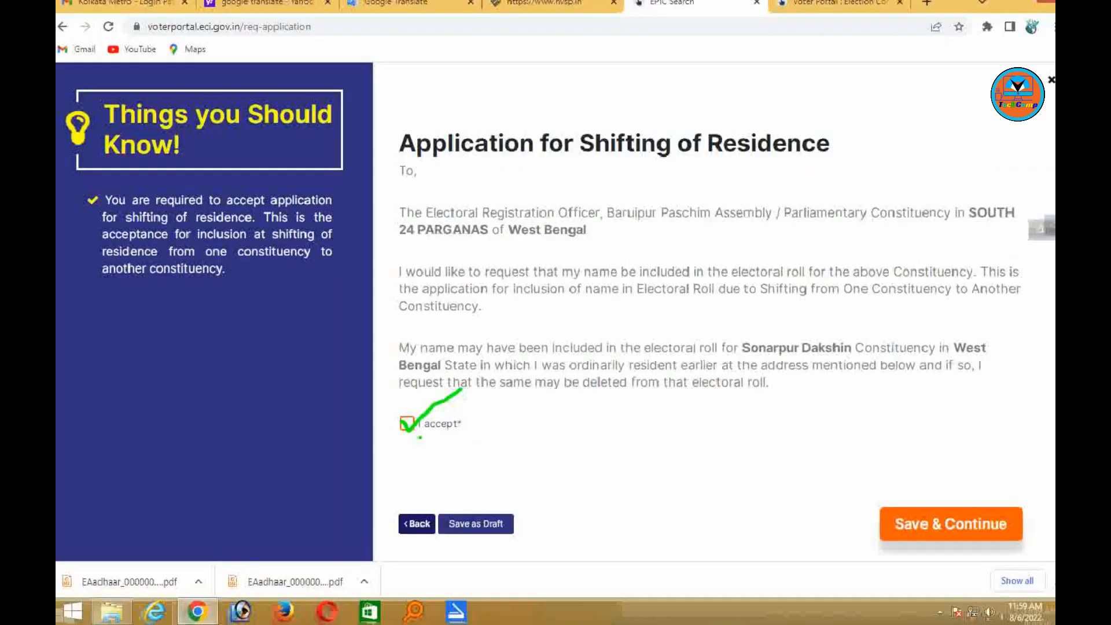
pyautogui.click(407, 423)
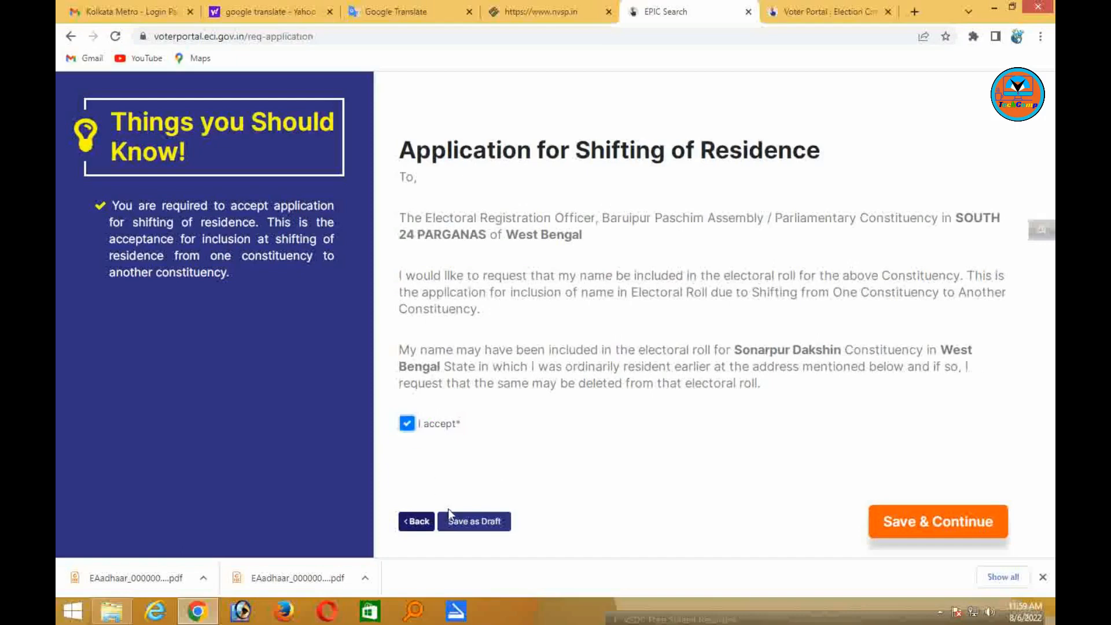
pyautogui.click(915, 523)
pyautogui.click(492, 523)
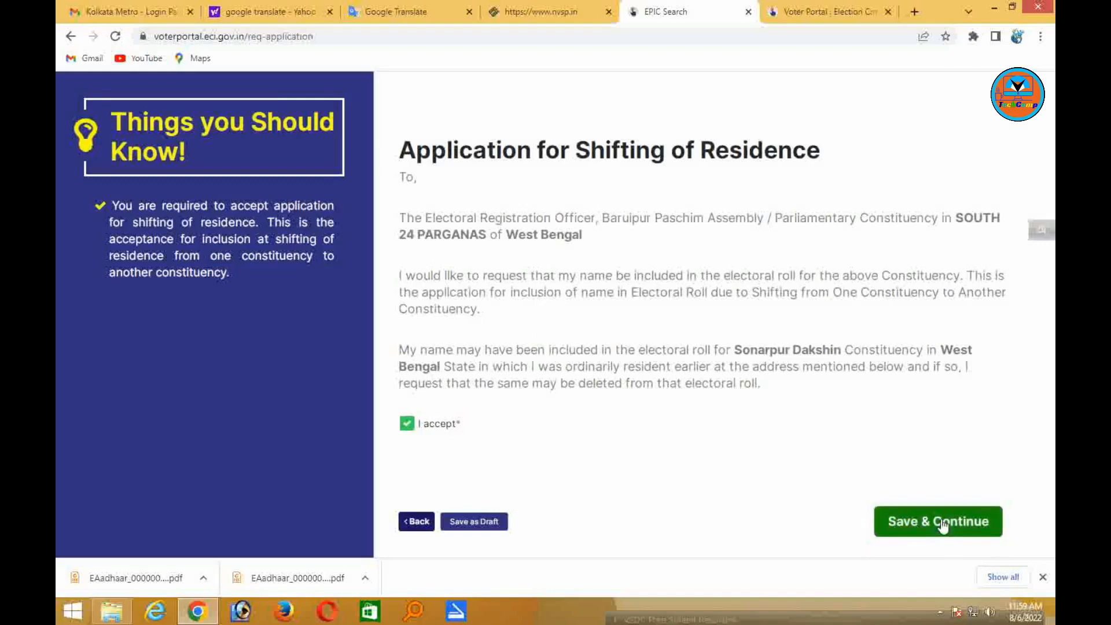
pyautogui.click(877, 522)
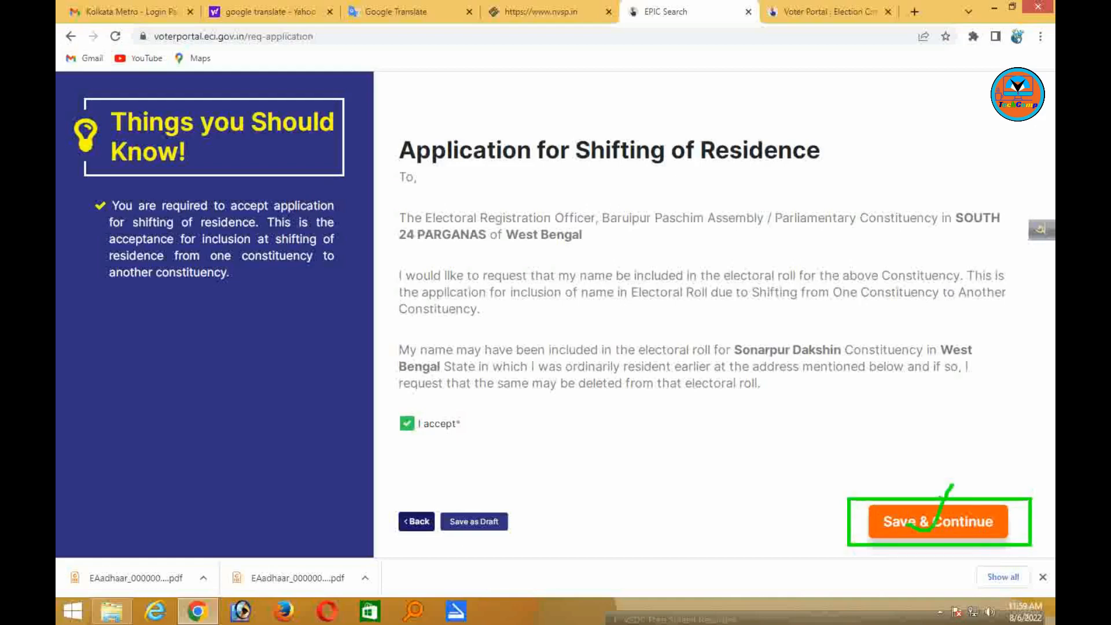
pyautogui.click(933, 516)
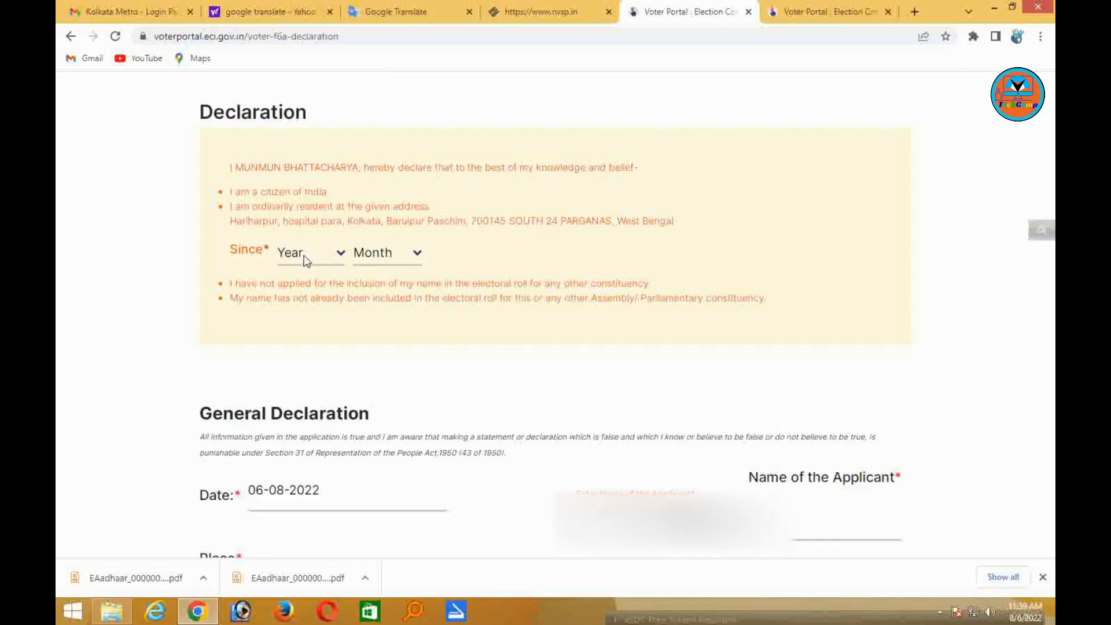
# Set the residence Since date to year 2015 and month 8, correcting an initial month 10.
pyautogui.moveTo(234, 250); pyautogui.dragTo(360, 258)
pyautogui.click(550, 268)
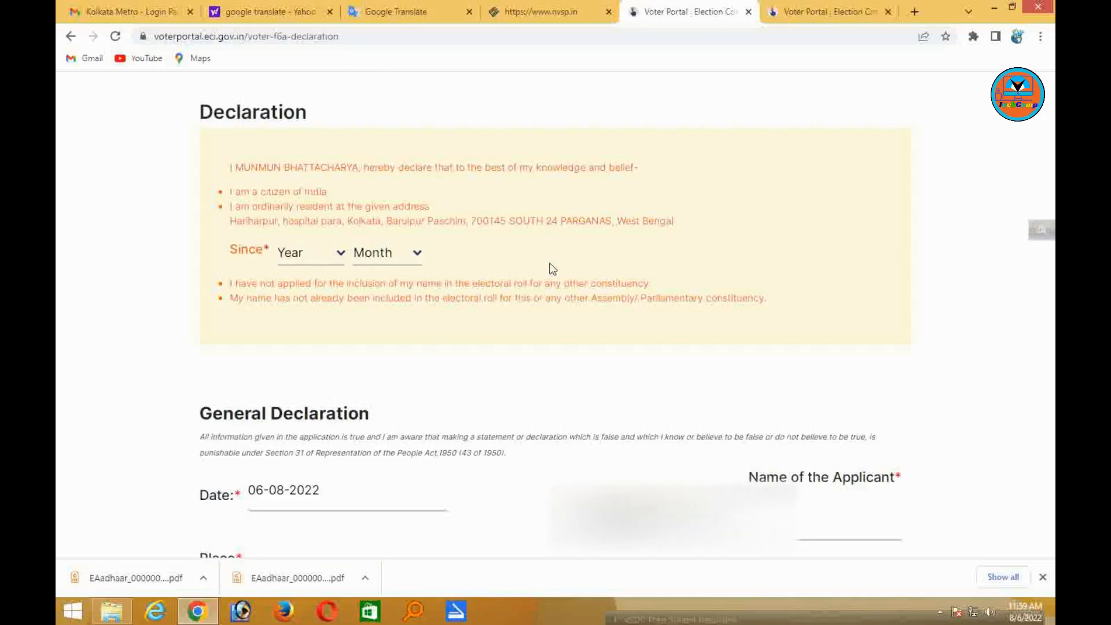
pyautogui.click(314, 254)
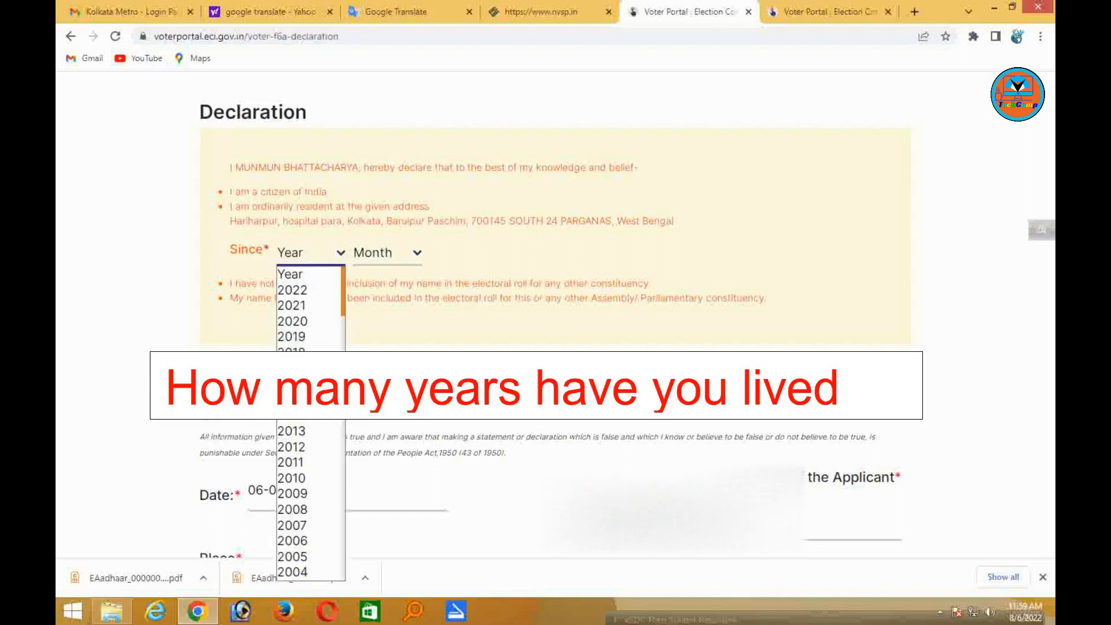
pyautogui.click(312, 399)
pyautogui.click(398, 252)
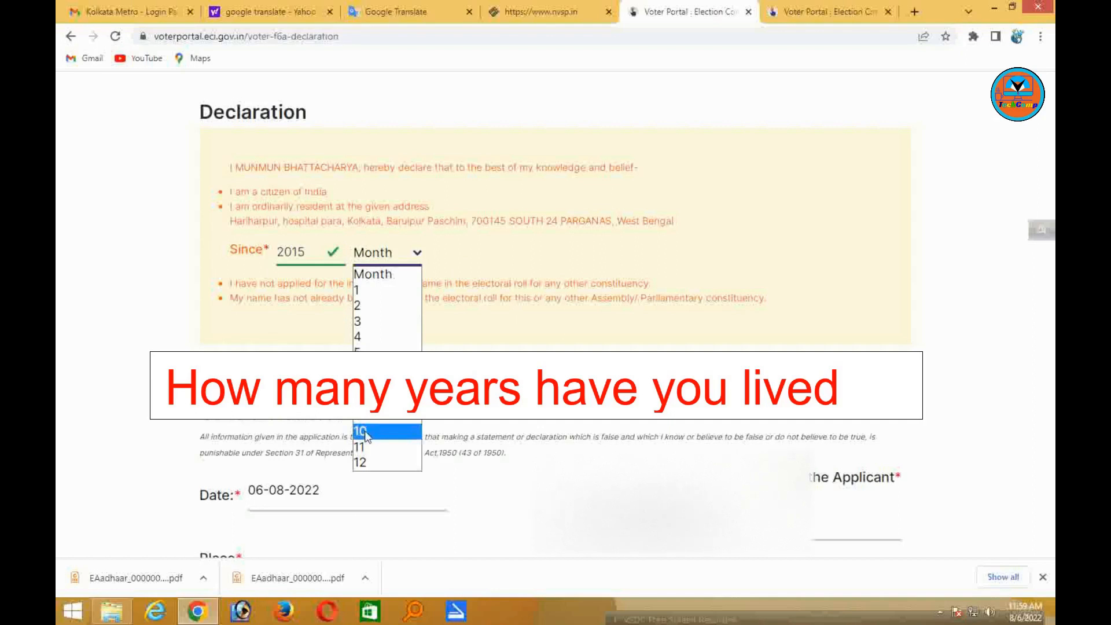
pyautogui.click(366, 433)
pyautogui.click(366, 259)
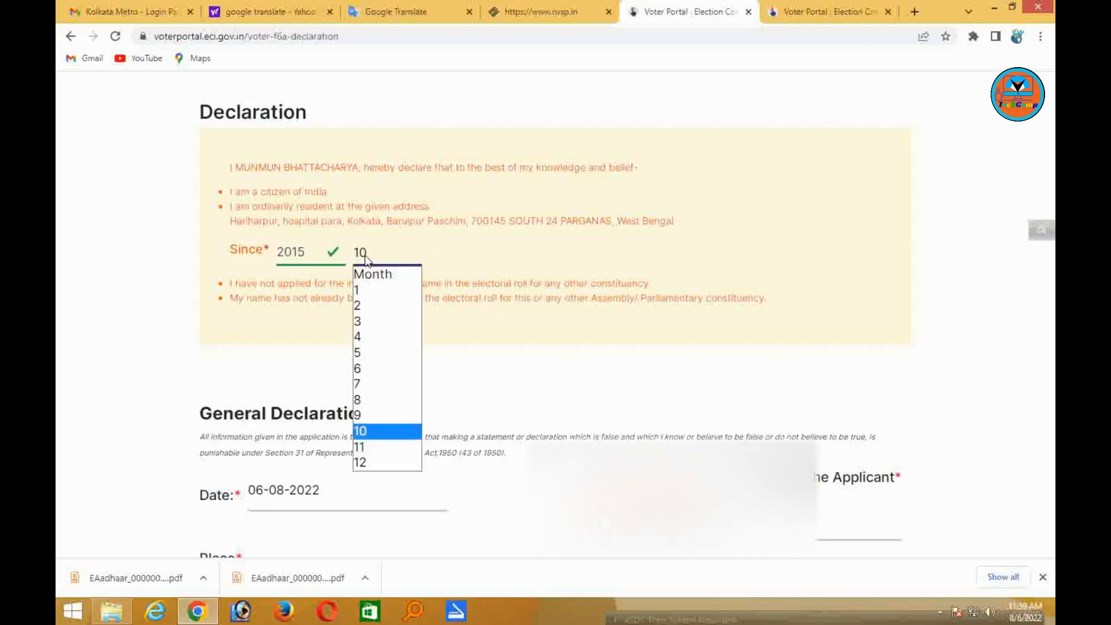
pyautogui.click(357, 400)
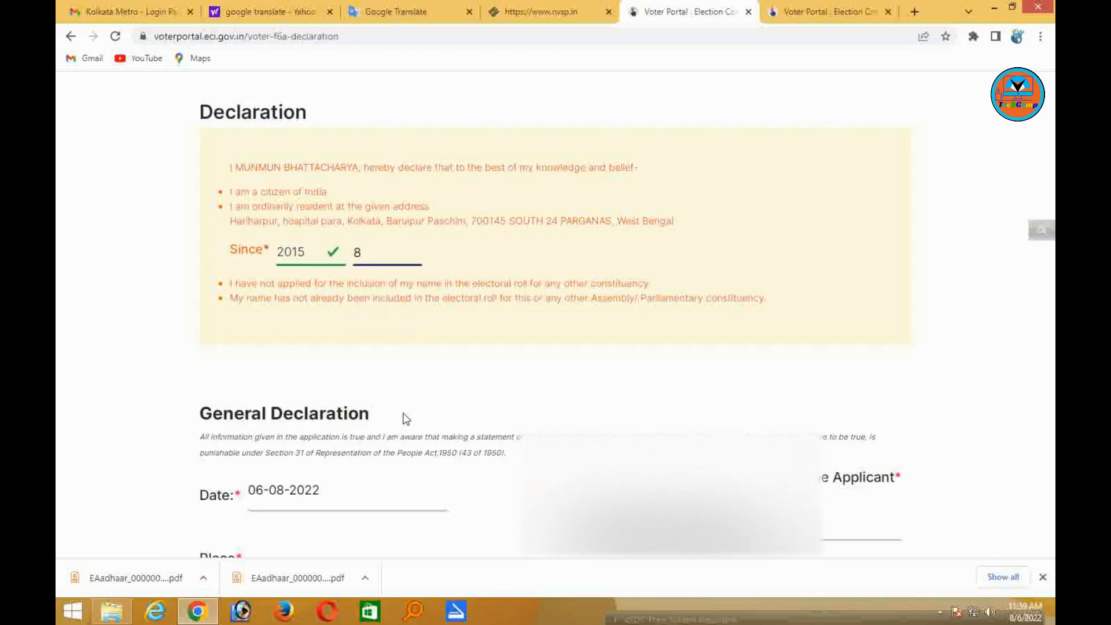
pyautogui.scroll(-1, 405, 440)
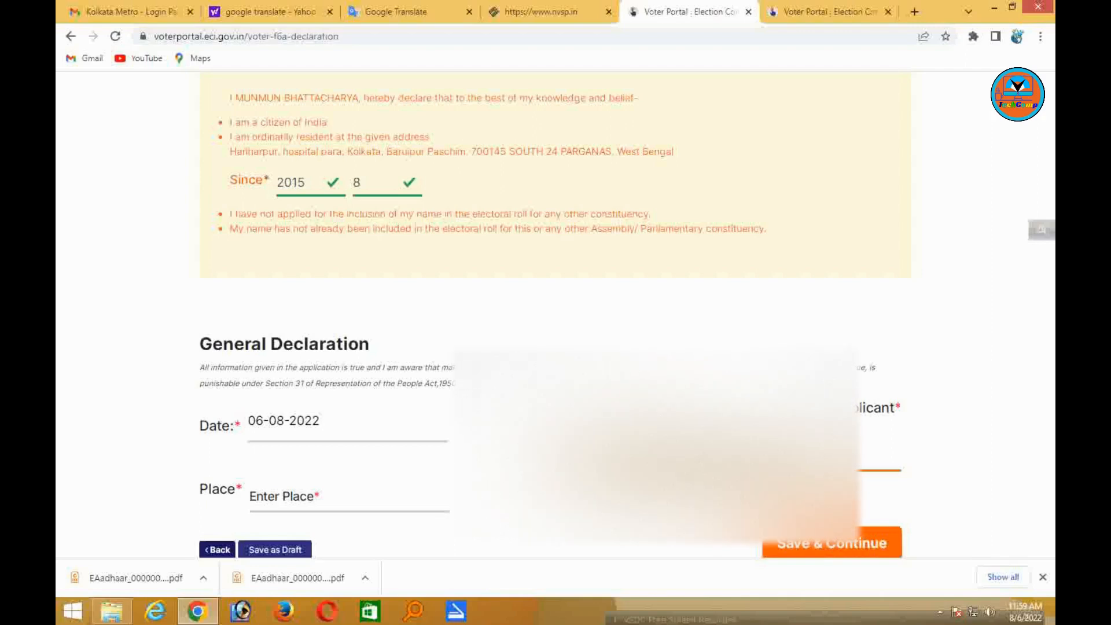
# Fill the Place field with the suggested 'kolkata' entry and save the declaration.
pyautogui.click(304, 497)
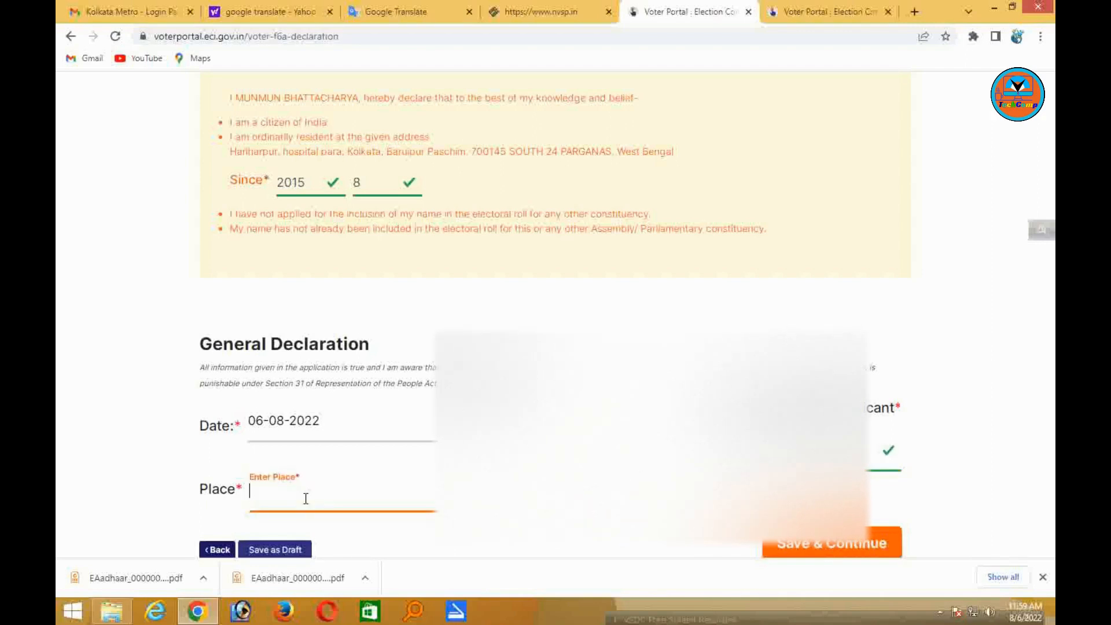
pyautogui.write('Kolka')
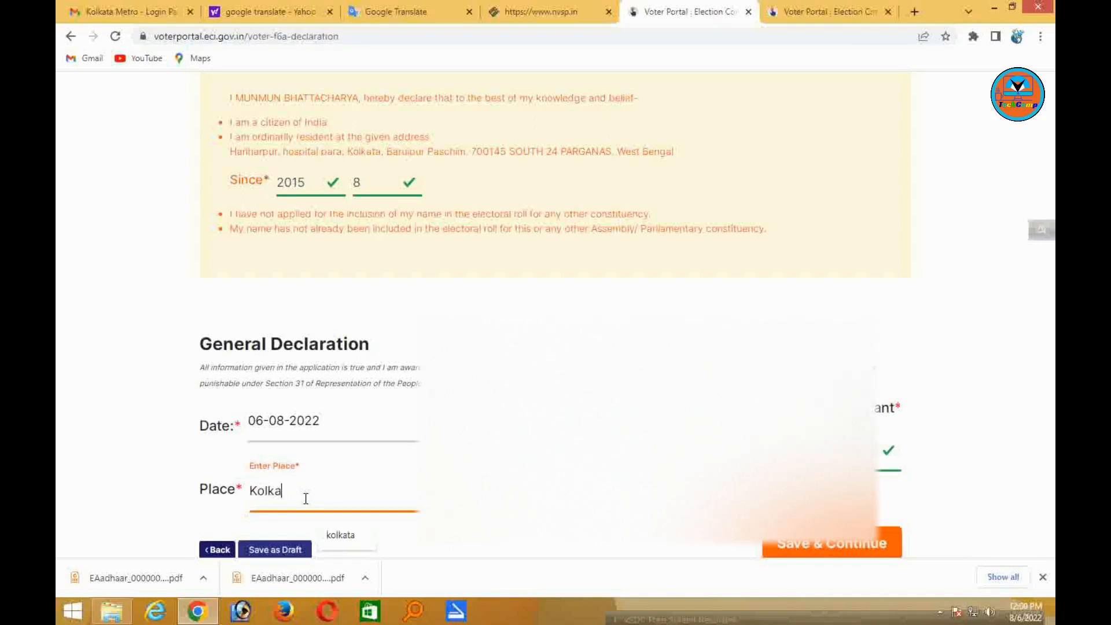
pyautogui.write('ta')
pyautogui.press('Down')
pyautogui.press('Return')
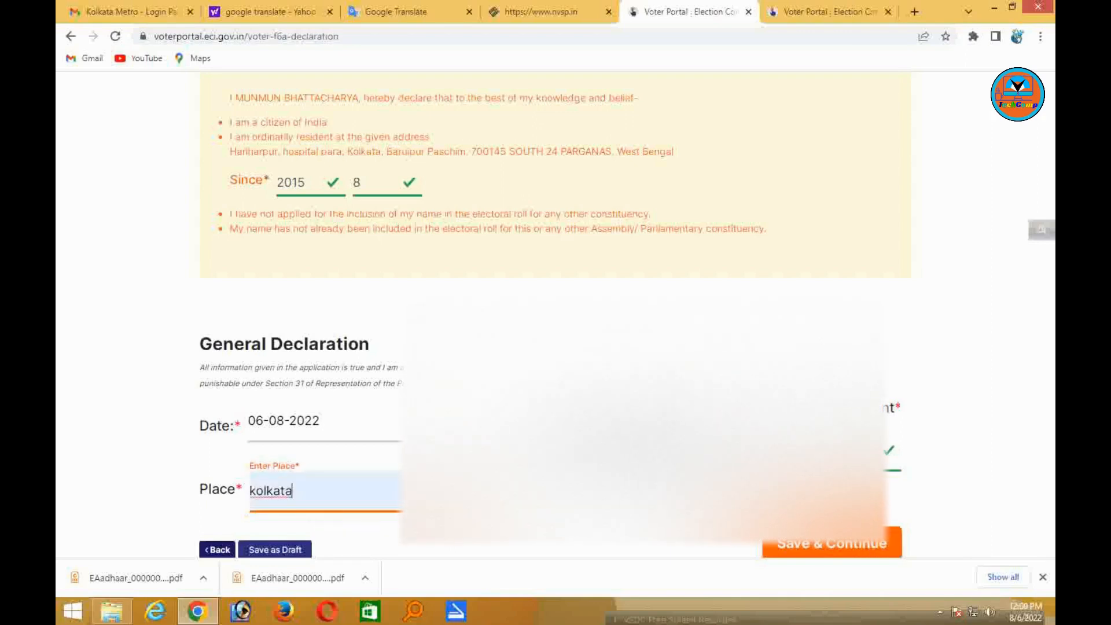
pyautogui.scroll(-1, 1024, 492)
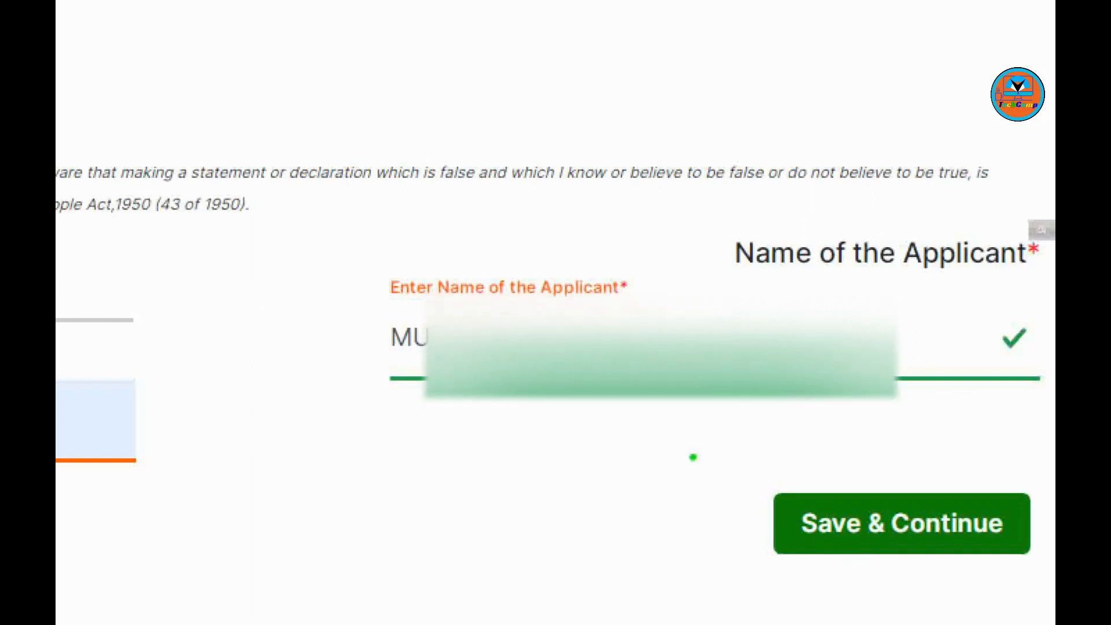
pyautogui.moveTo(688, 492)
pyautogui.mouseDown()
pyautogui.moveTo(739, 540)
pyautogui.moveTo(948, 431)
pyautogui.mouseUp()
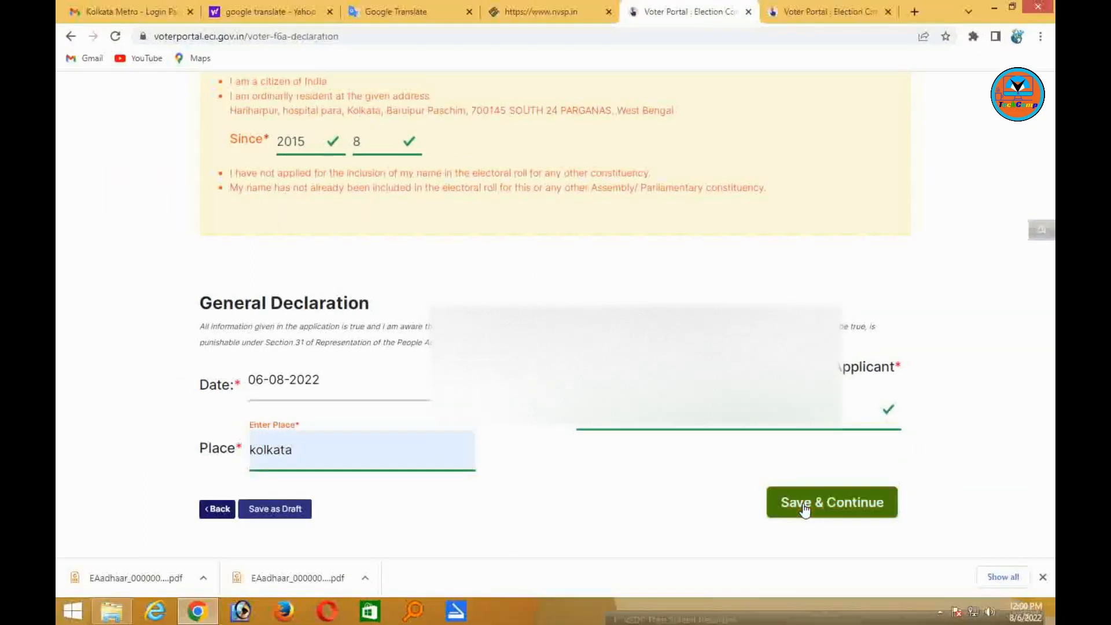
pyautogui.click(804, 508)
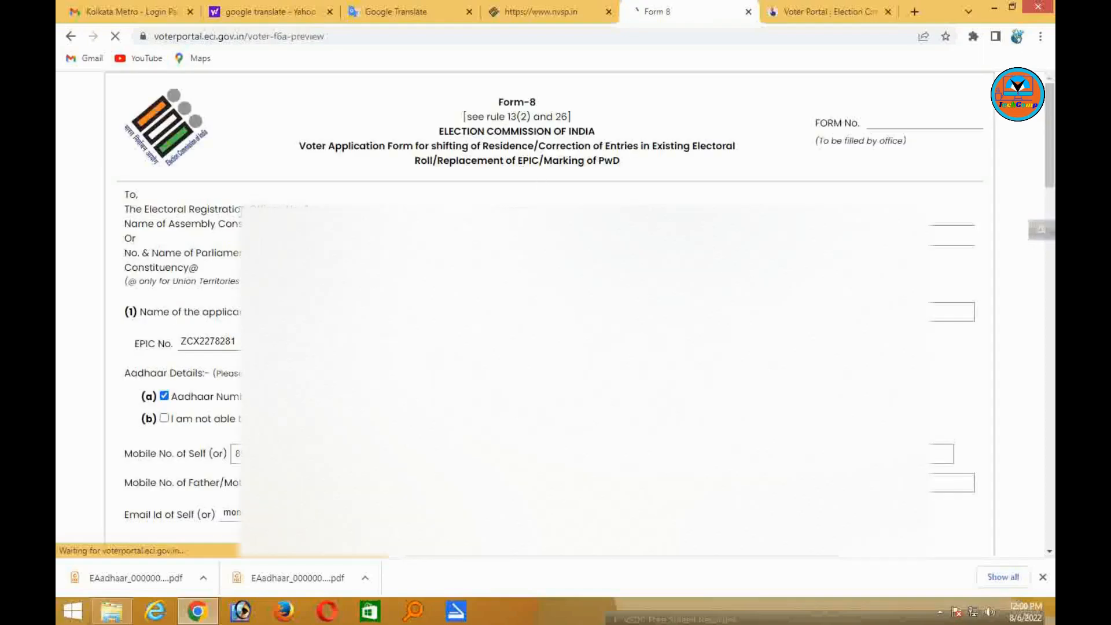
# Scroll down through the Form-8 application preview toward the Submit button.
pyautogui.moveTo(312, 205); pyautogui.dragTo(200, 269)
pyautogui.scroll(-7, 521, 313)
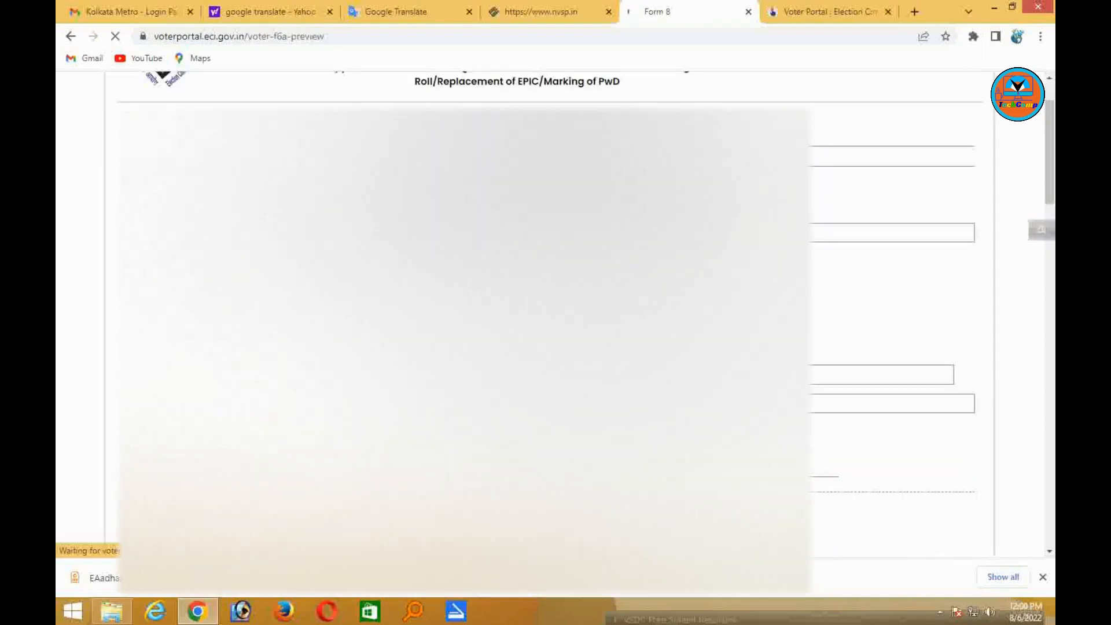
pyautogui.scroll(-1, 521, 313)
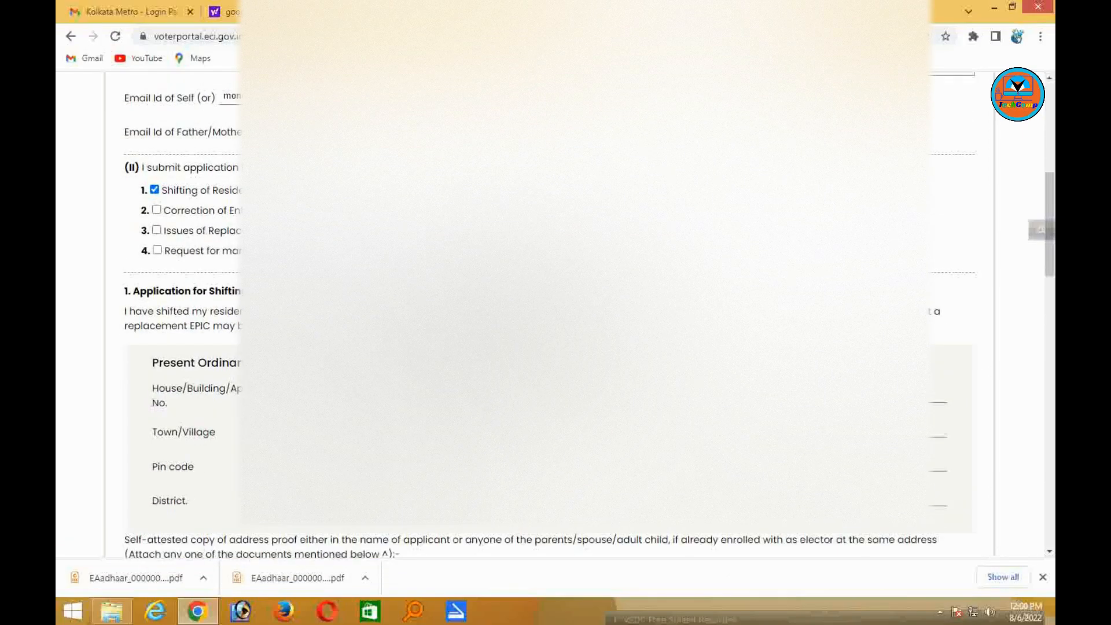
pyautogui.scroll(-5, 521, 313)
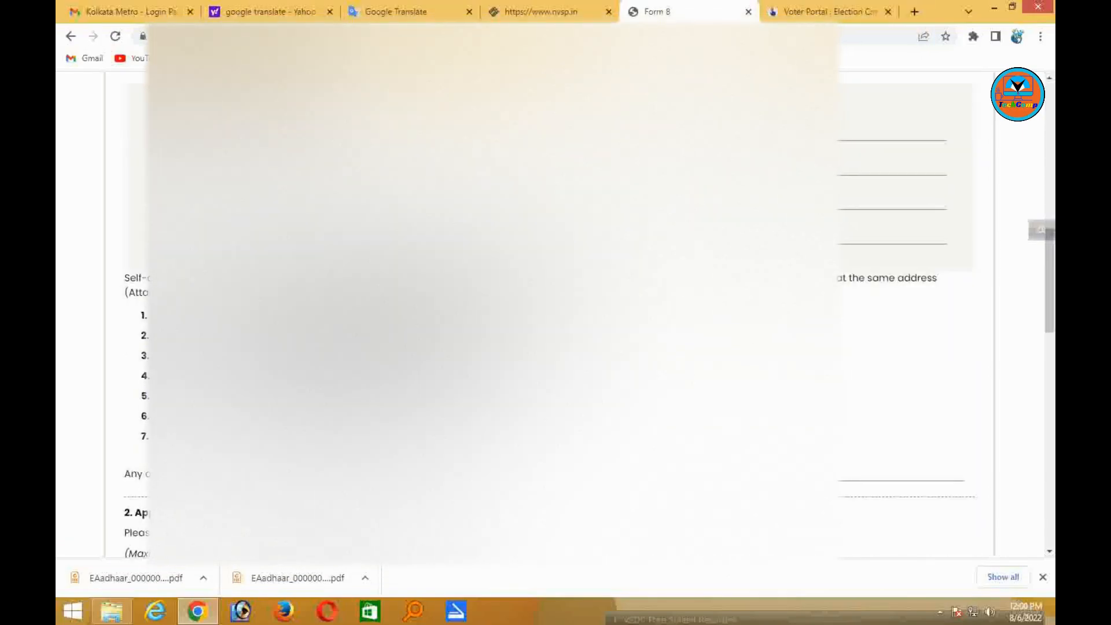
pyautogui.scroll(-8, 521, 313)
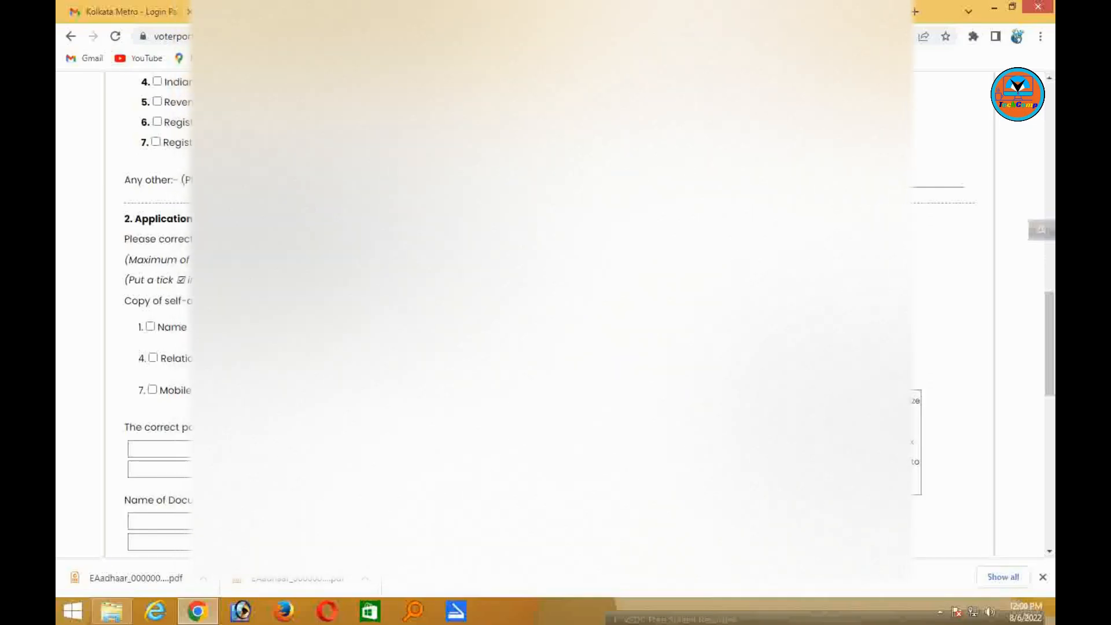
pyautogui.scroll(-10, 520, 312)
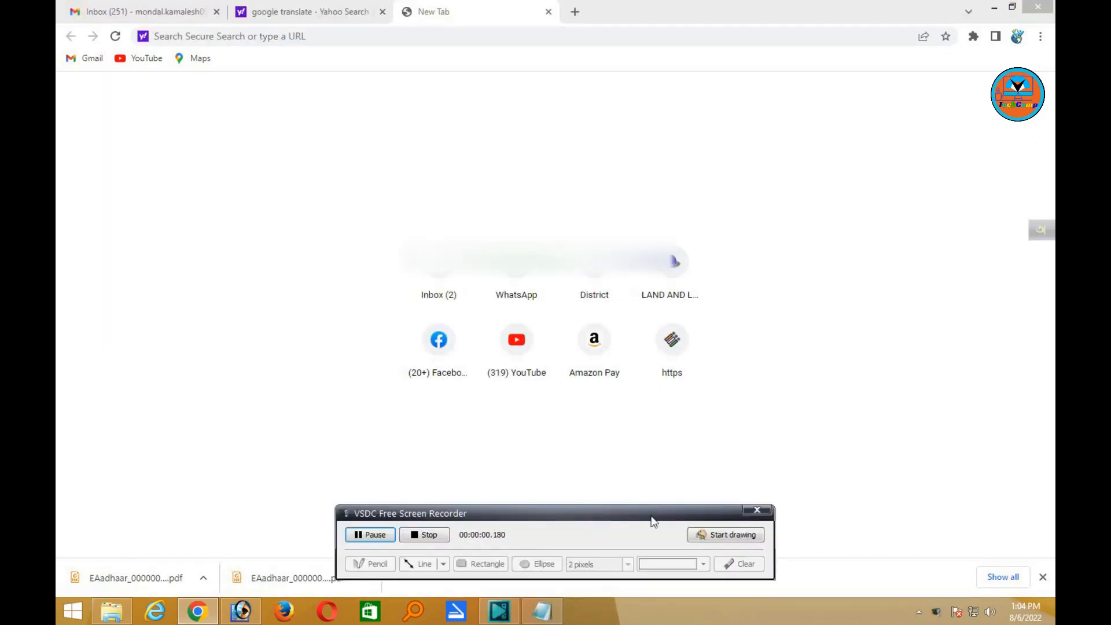
# Open the nvsp.in website from Chrome's address bar.
pyautogui.moveTo(652, 520); pyautogui.dragTo(935, 598)
pyautogui.click(556, 200)
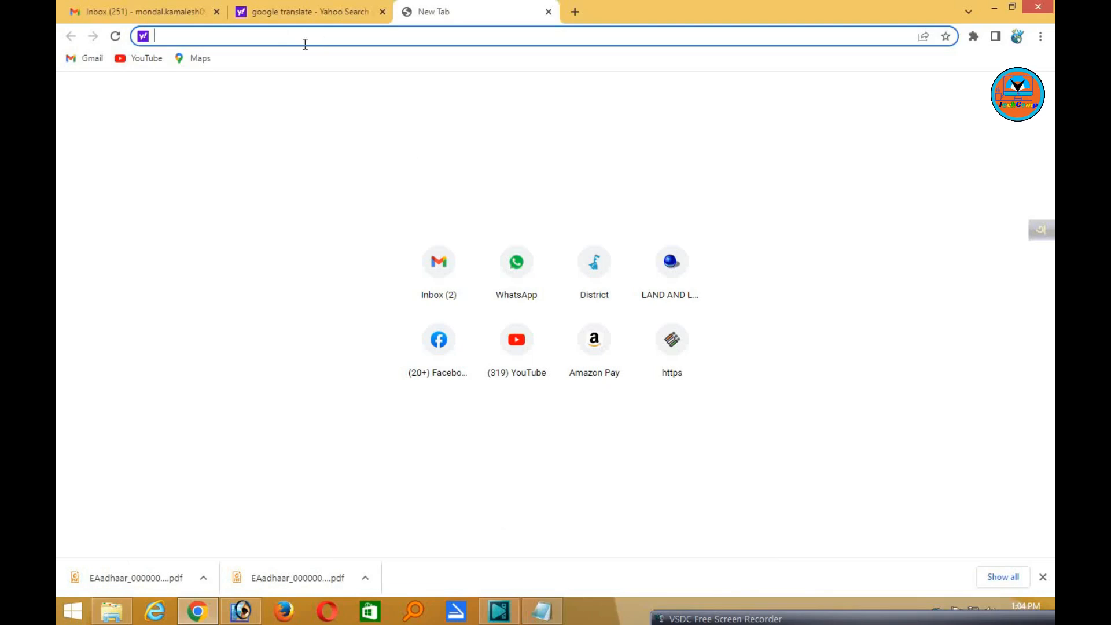
pyautogui.write('nvsp.in')
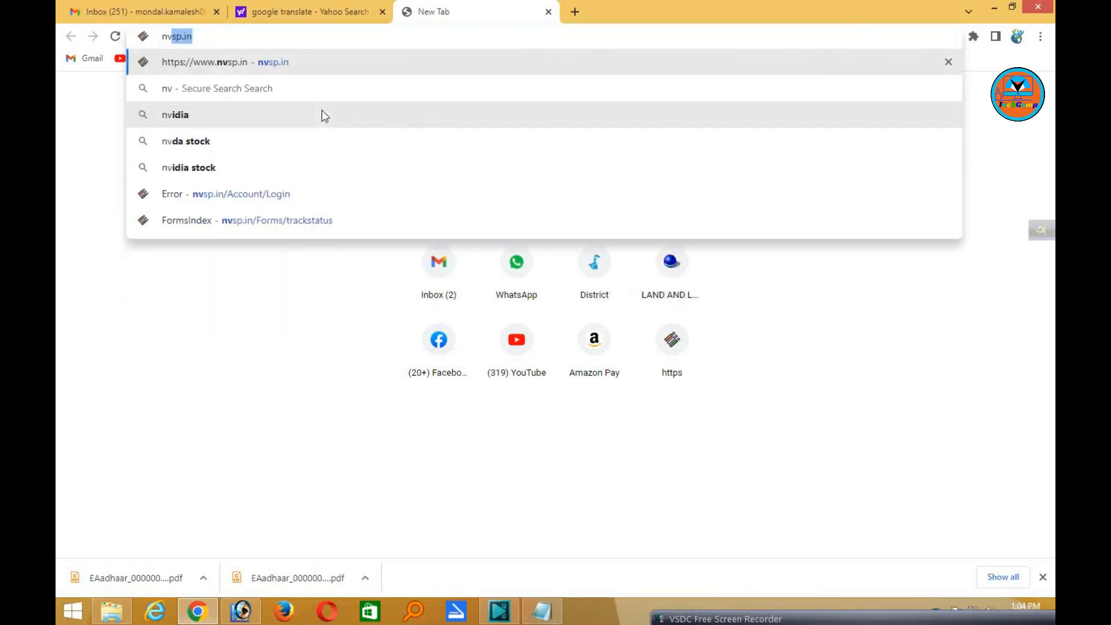
pyautogui.click(291, 68)
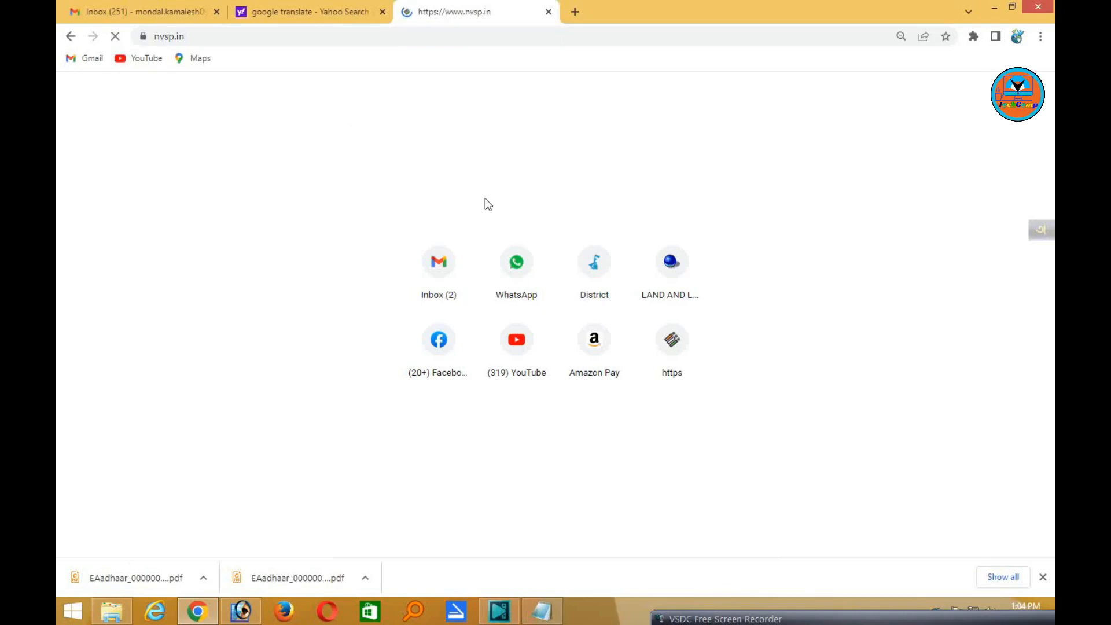
# Open the Track Application Status page and close the duplicate tracking tab.
pyautogui.scroll(-1, 874, 463)
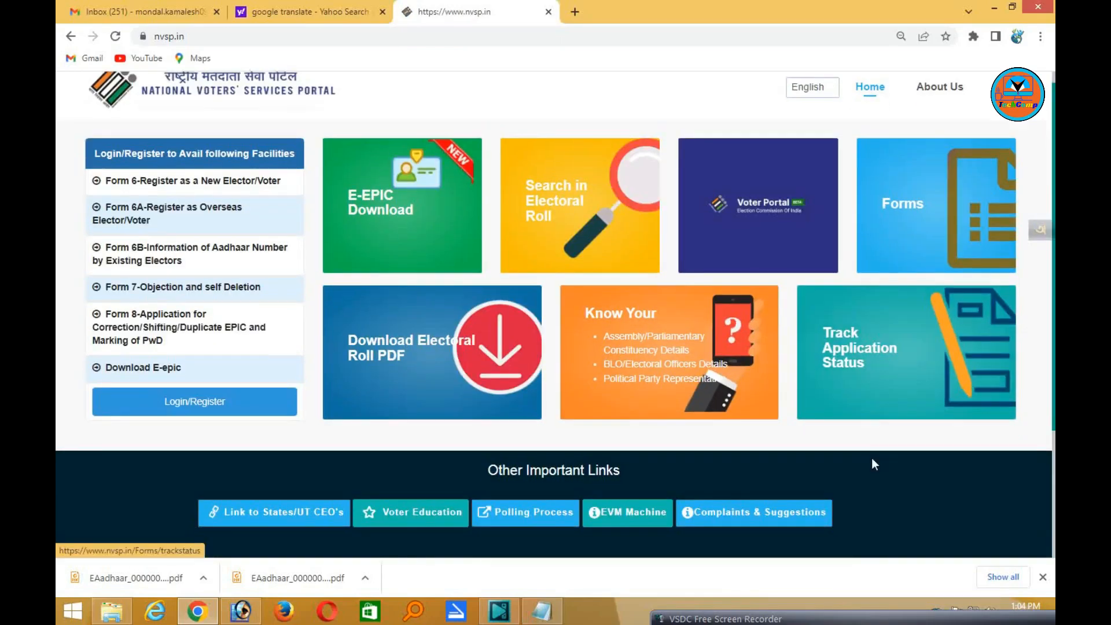
pyautogui.scroll(-3, 874, 463)
pyautogui.click(925, 186)
pyautogui.click(480, 12)
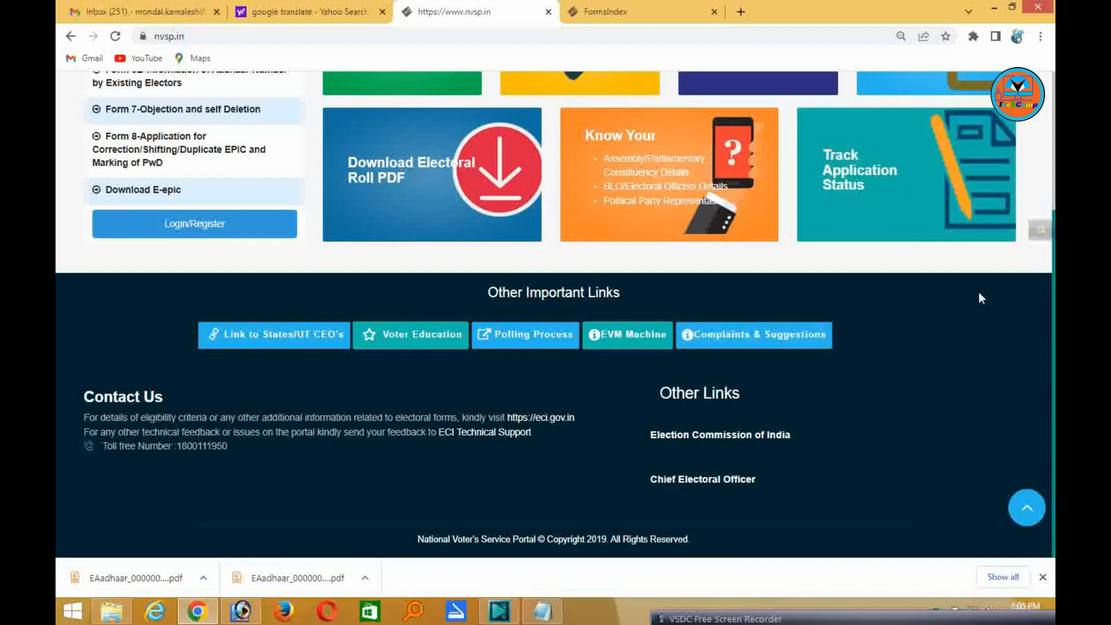
pyautogui.scroll(2, 982, 298)
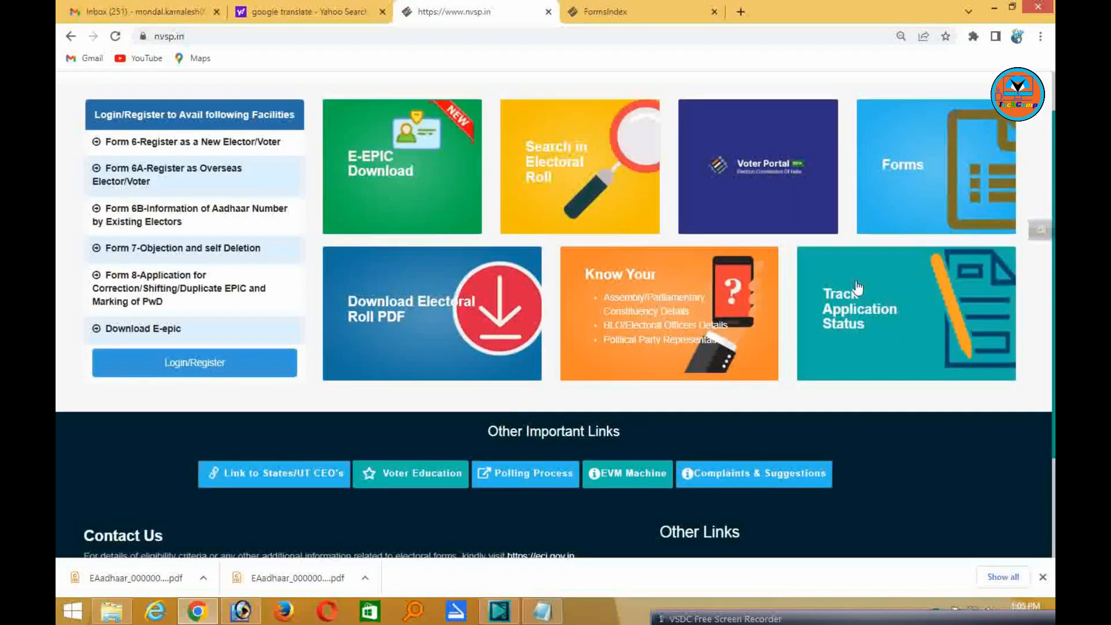
pyautogui.moveTo(857, 287); pyautogui.dragTo(902, 326)
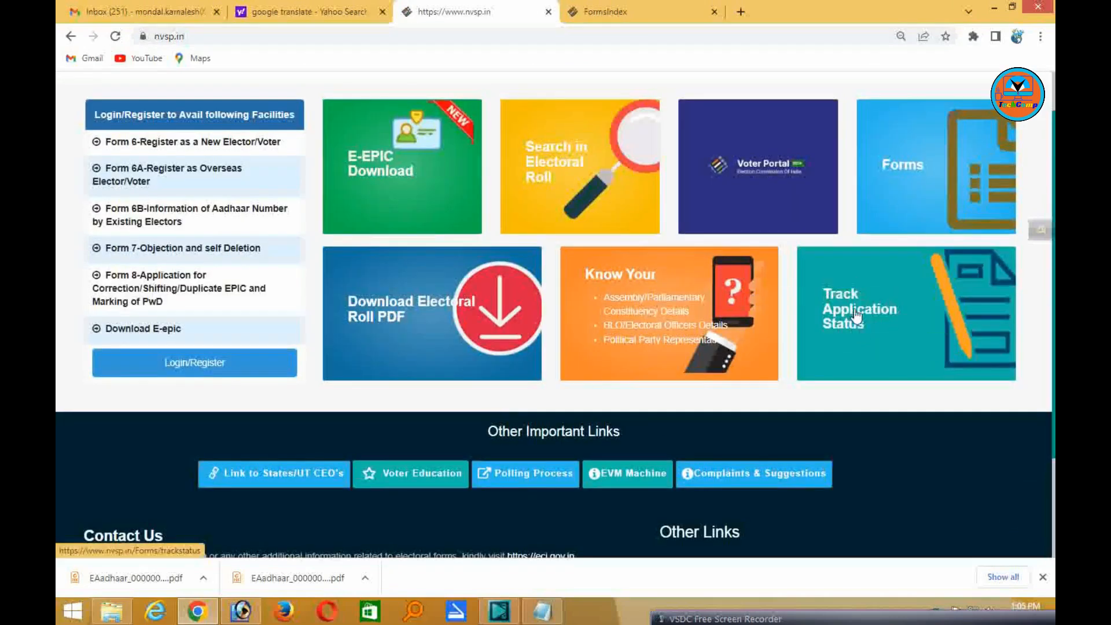
pyautogui.click(857, 314)
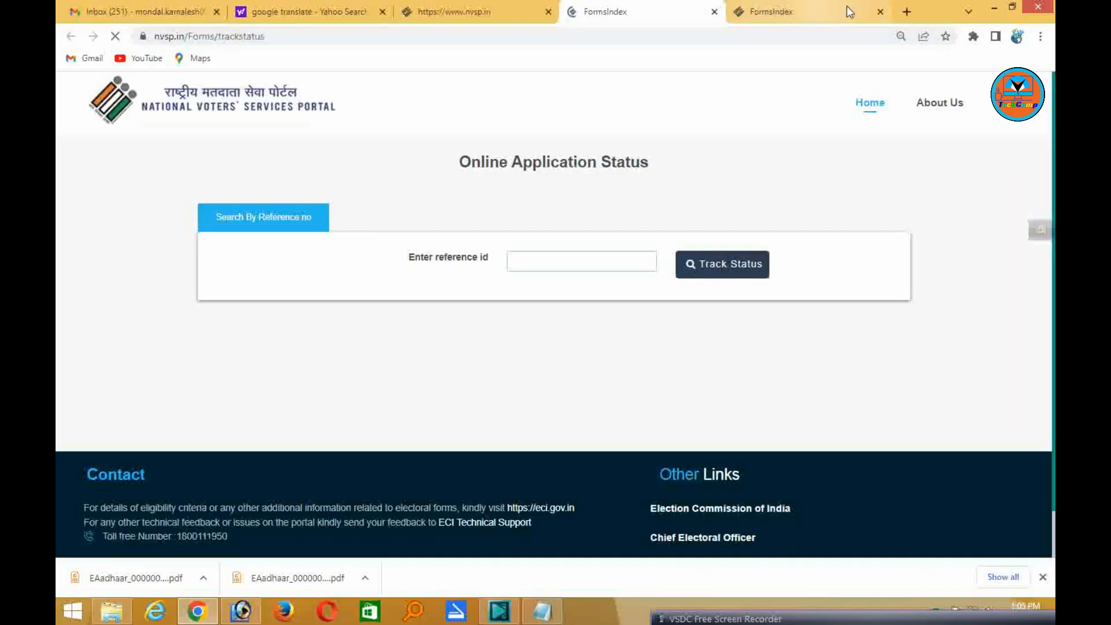
pyautogui.click(880, 11)
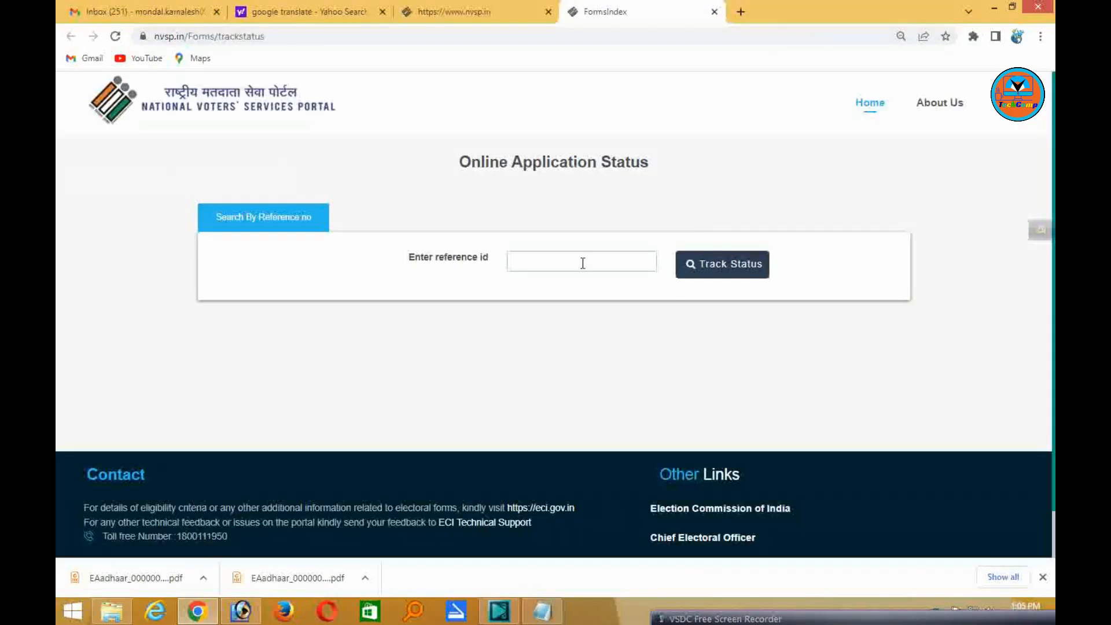
pyautogui.click(544, 611)
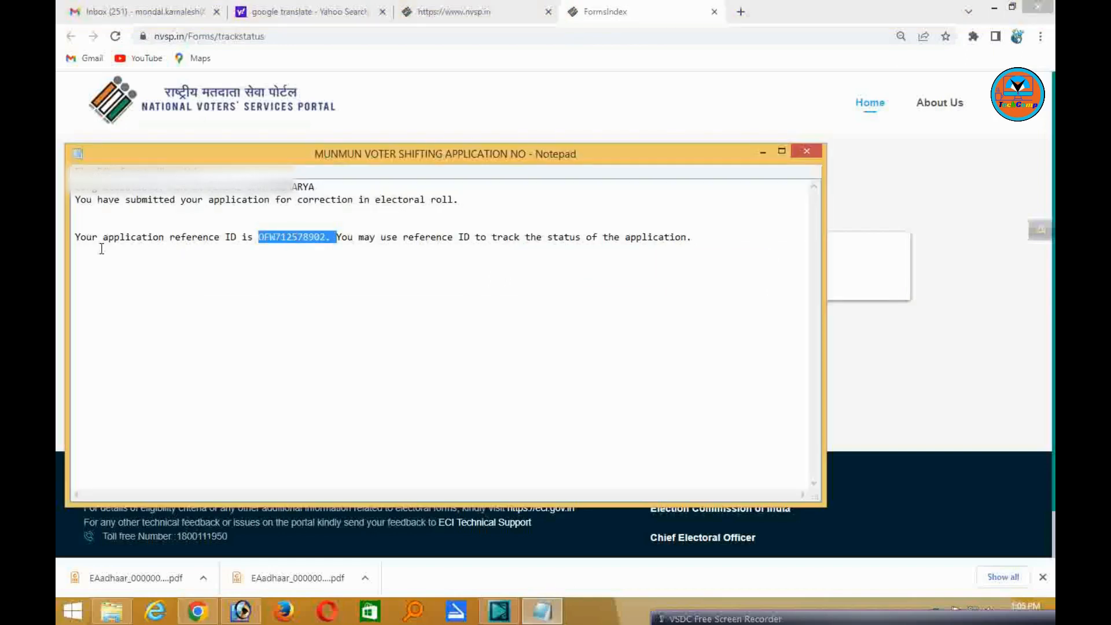
# Copy the application reference ID from the Notepad note and switch back to Chrome.
pyautogui.moveTo(76, 237); pyautogui.dragTo(283, 240)
pyautogui.click(320, 304)
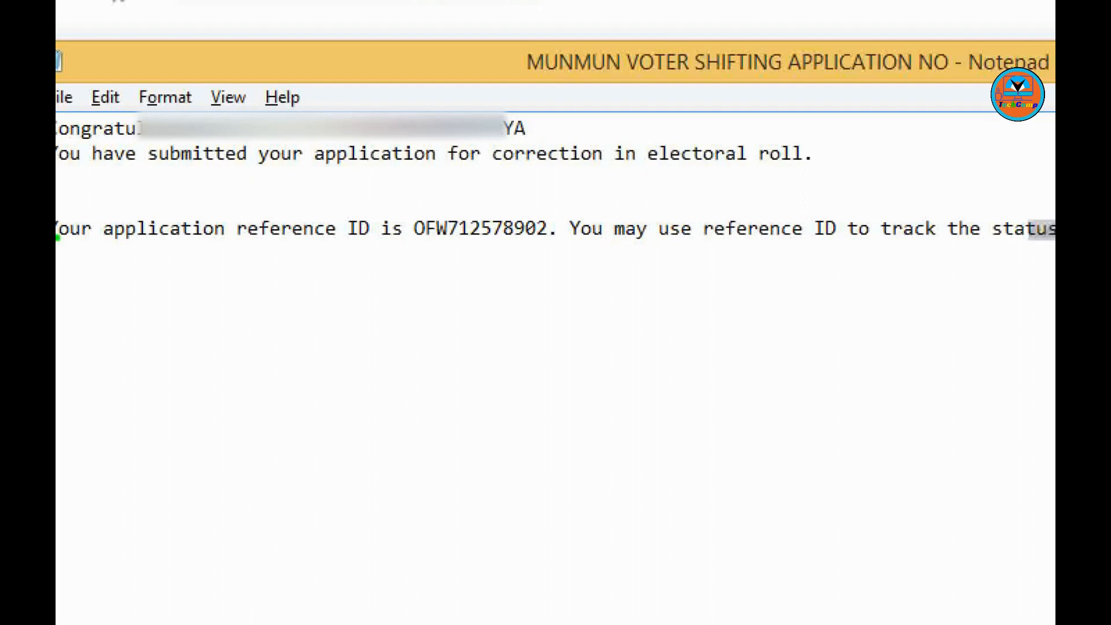
pyautogui.moveTo(60, 254)
pyautogui.mouseDown()
pyautogui.moveTo(372, 260)
pyautogui.moveTo(573, 238)
pyautogui.moveTo(95, 246)
pyautogui.mouseUp()
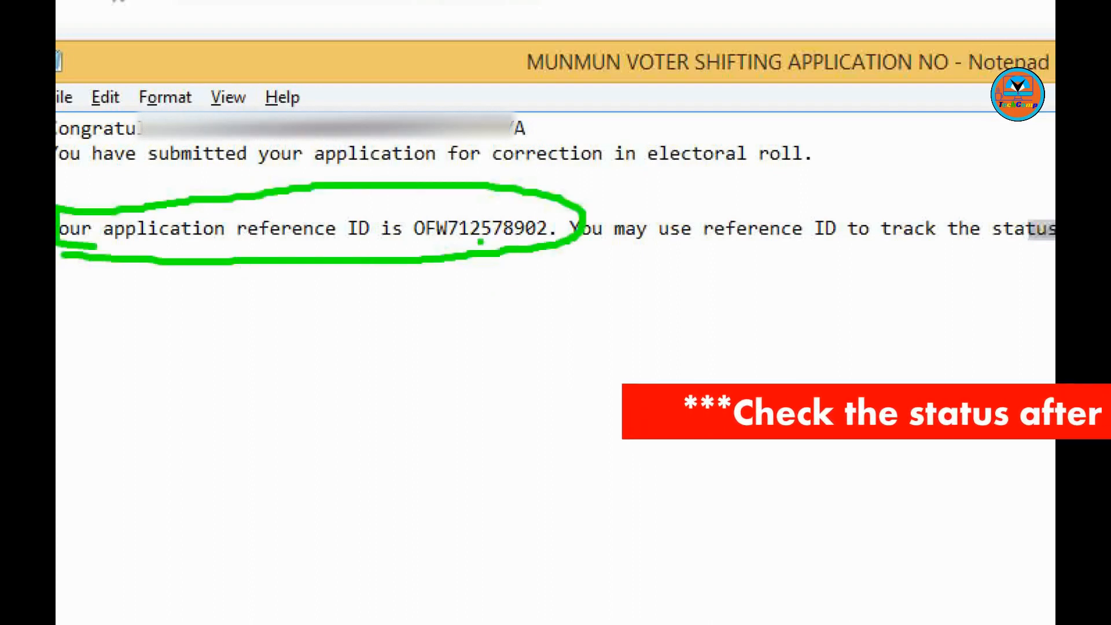
pyautogui.moveTo(405, 240)
pyautogui.mouseDown()
pyautogui.moveTo(502, 247)
pyautogui.moveTo(402, 231)
pyautogui.moveTo(417, 191)
pyautogui.moveTo(521, 188)
pyautogui.mouseUp()
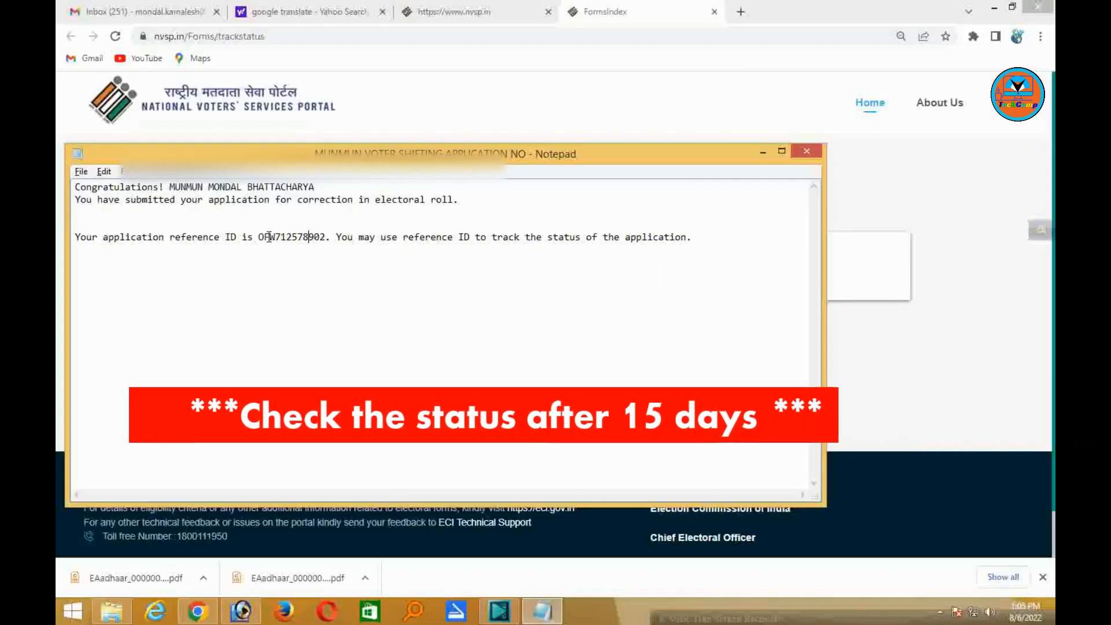
pyautogui.doubleClick(260, 238)
pyautogui.rightClick(298, 249)
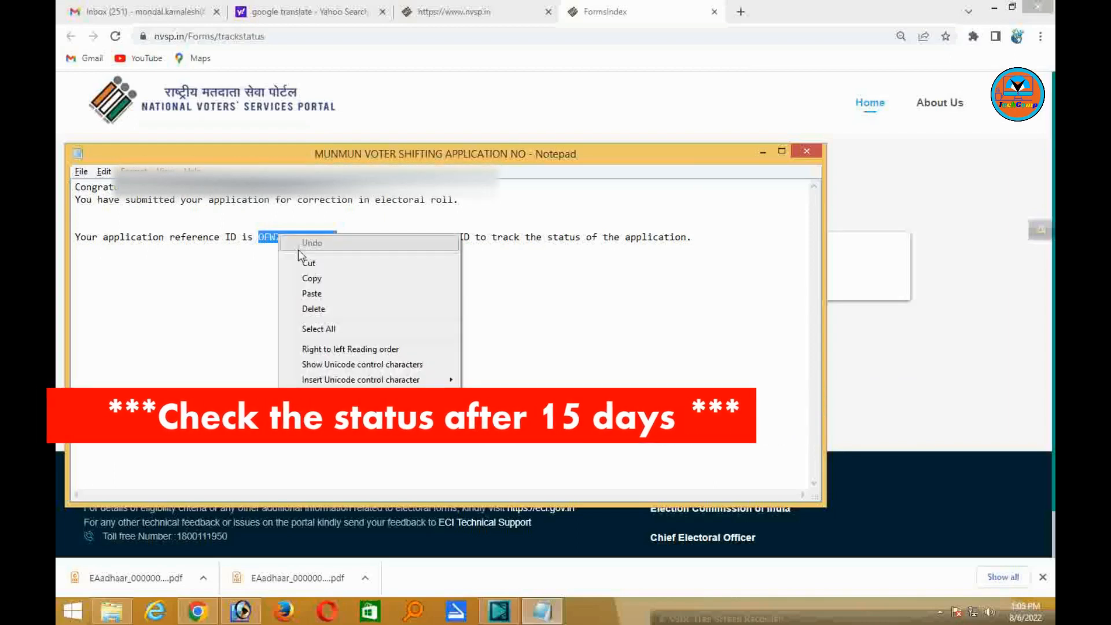
pyautogui.click(312, 278)
pyautogui.click(721, 109)
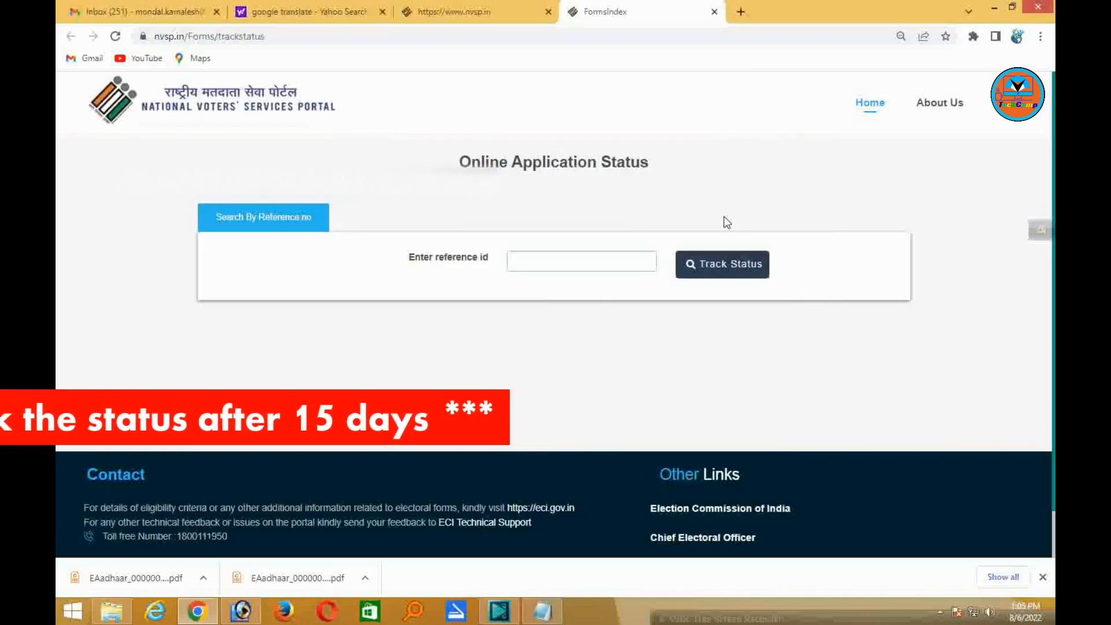
# Paste the copied reference ID into the tracker and run Track Status.
pyautogui.click(537, 260)
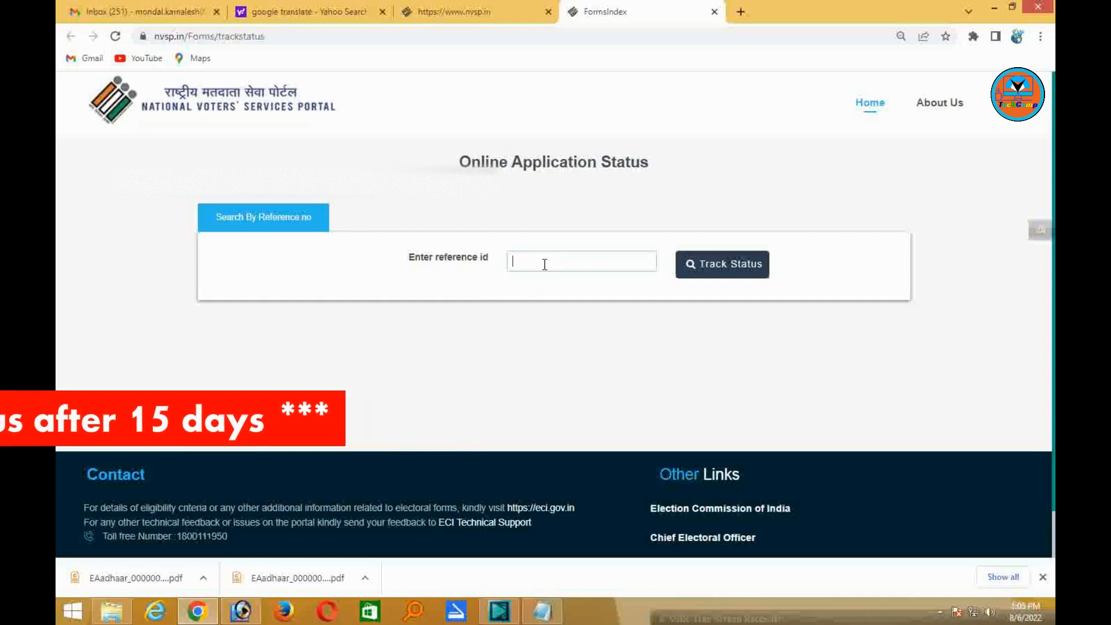
pyautogui.hotkey('ctrl', 'v')
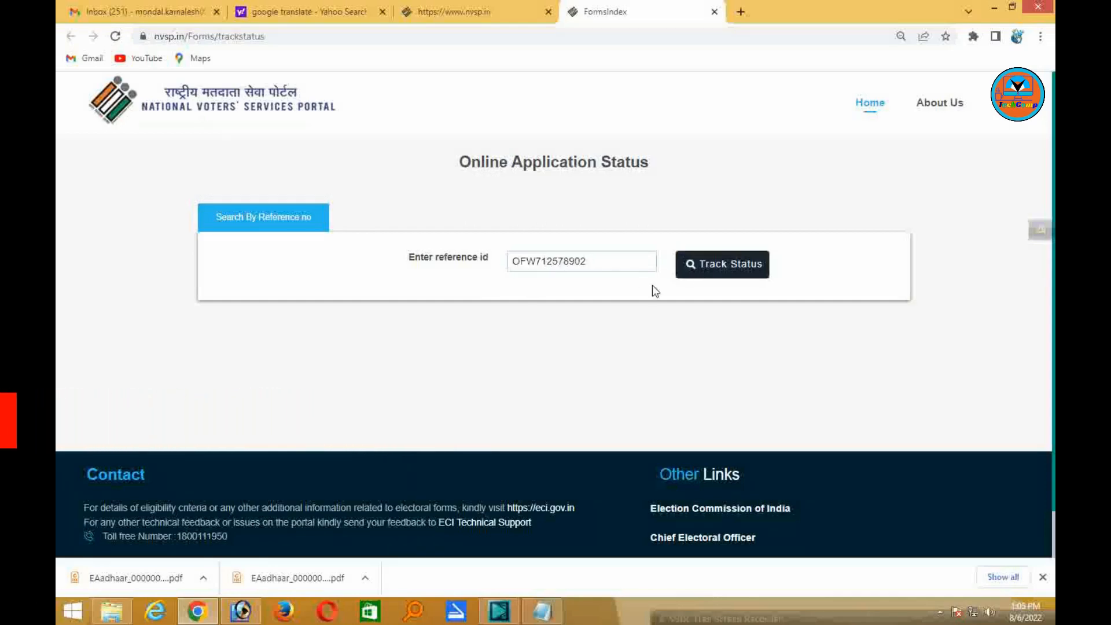
pyautogui.click(723, 269)
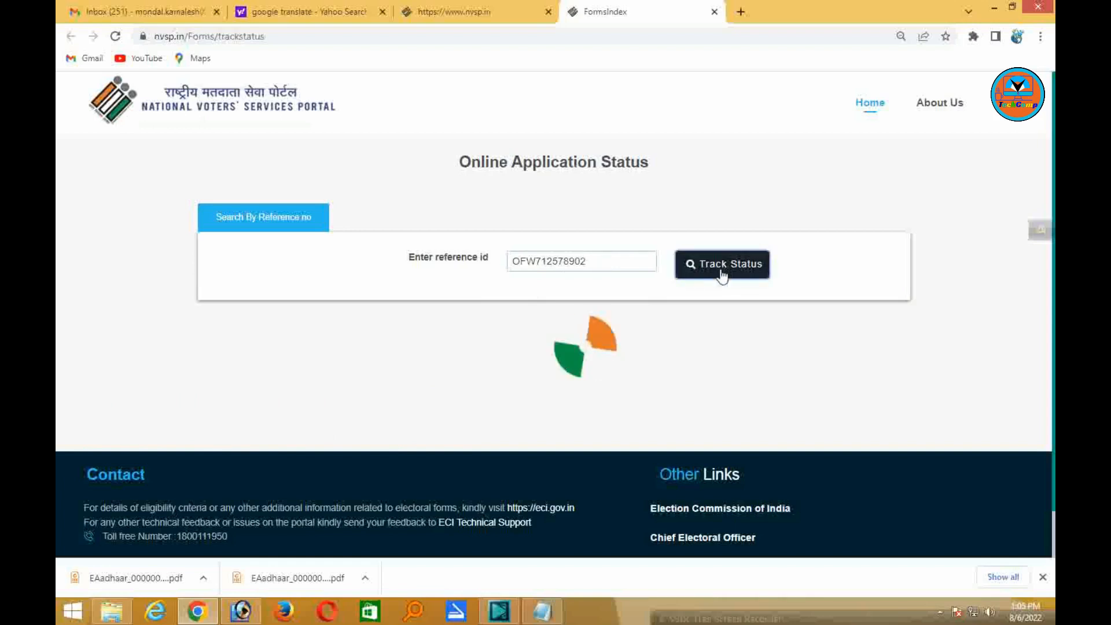
pyautogui.scroll(-5, 636, 382)
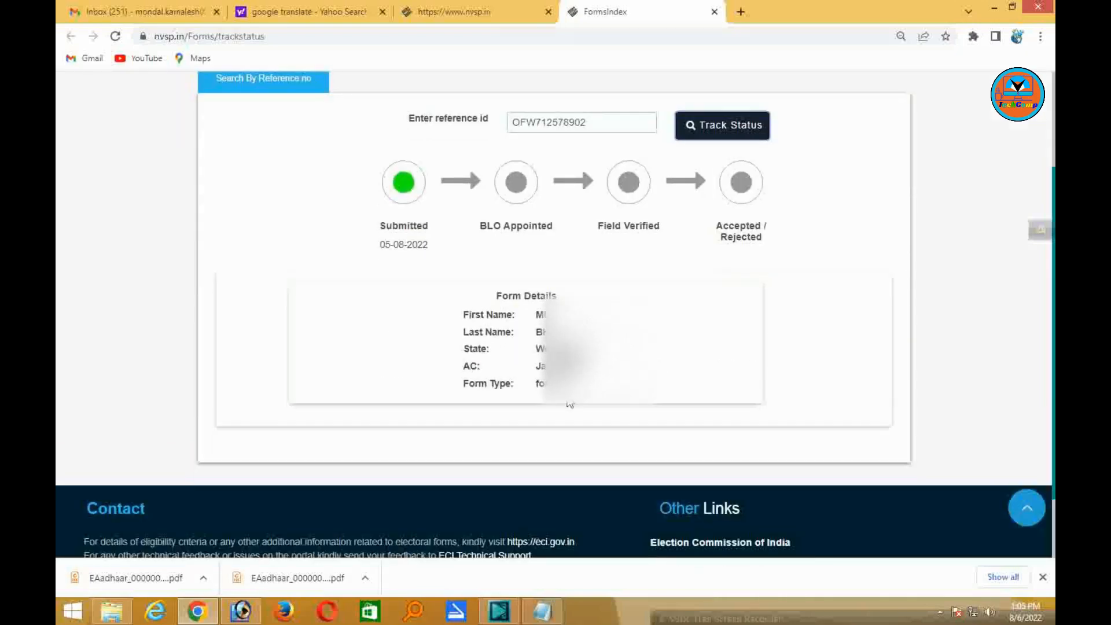
pyautogui.scroll(4, 745, 393)
pyautogui.scroll(1, 745, 393)
# Highlight the Submitted, BLO Appointed and Accepted/Rejected stages and the constituency detail.
pyautogui.moveTo(382, 375); pyautogui.dragTo(398, 373)
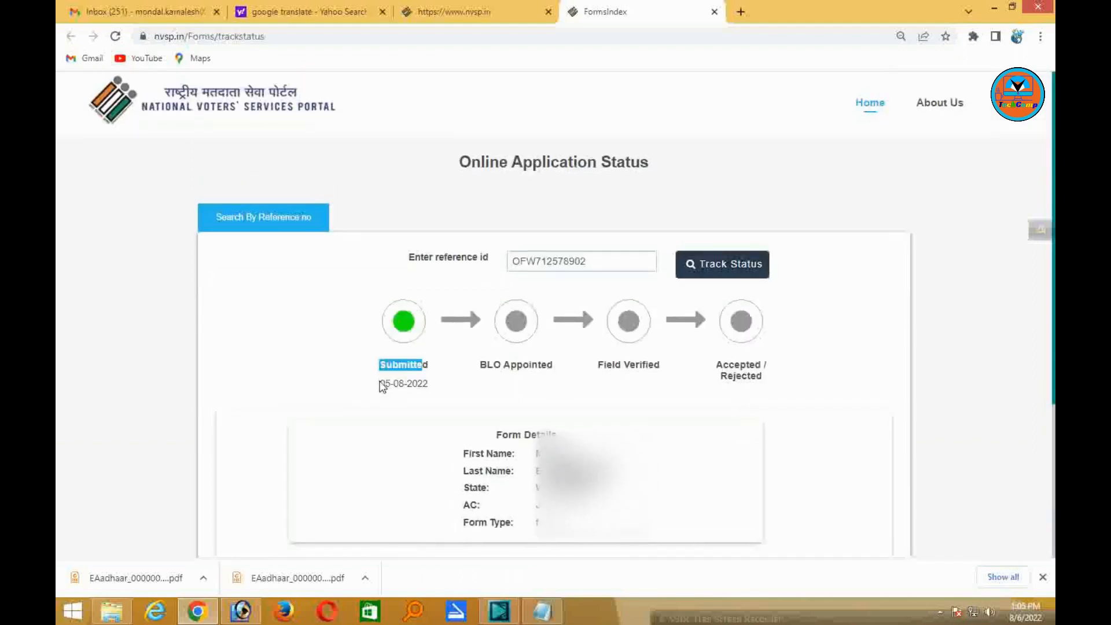
pyautogui.moveTo(482, 366); pyautogui.dragTo(555, 365)
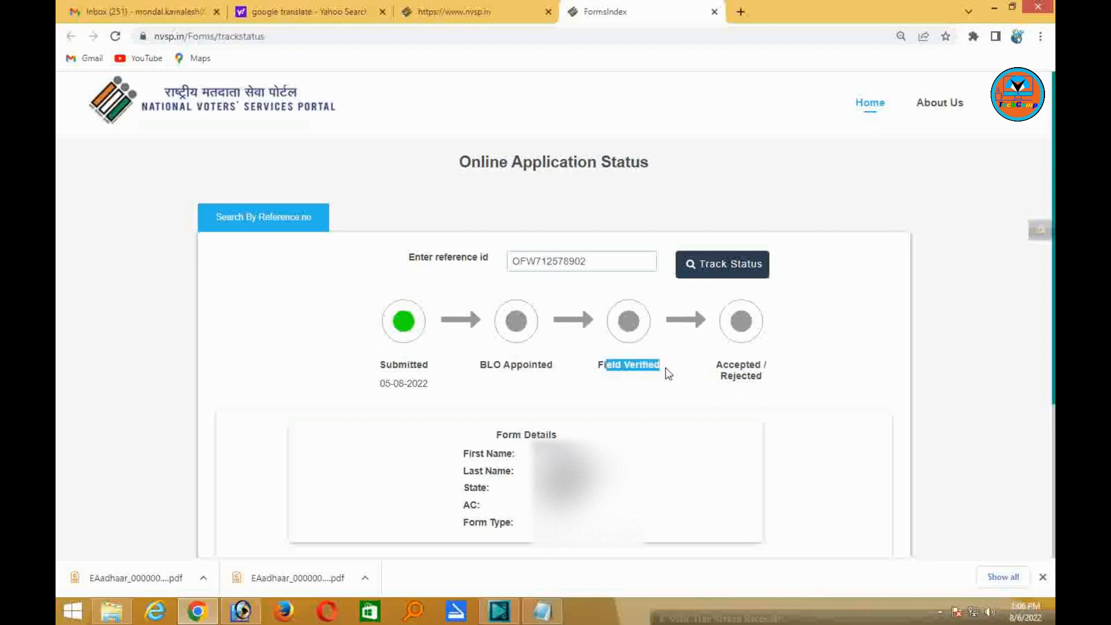
pyautogui.moveTo(716, 363); pyautogui.dragTo(768, 384)
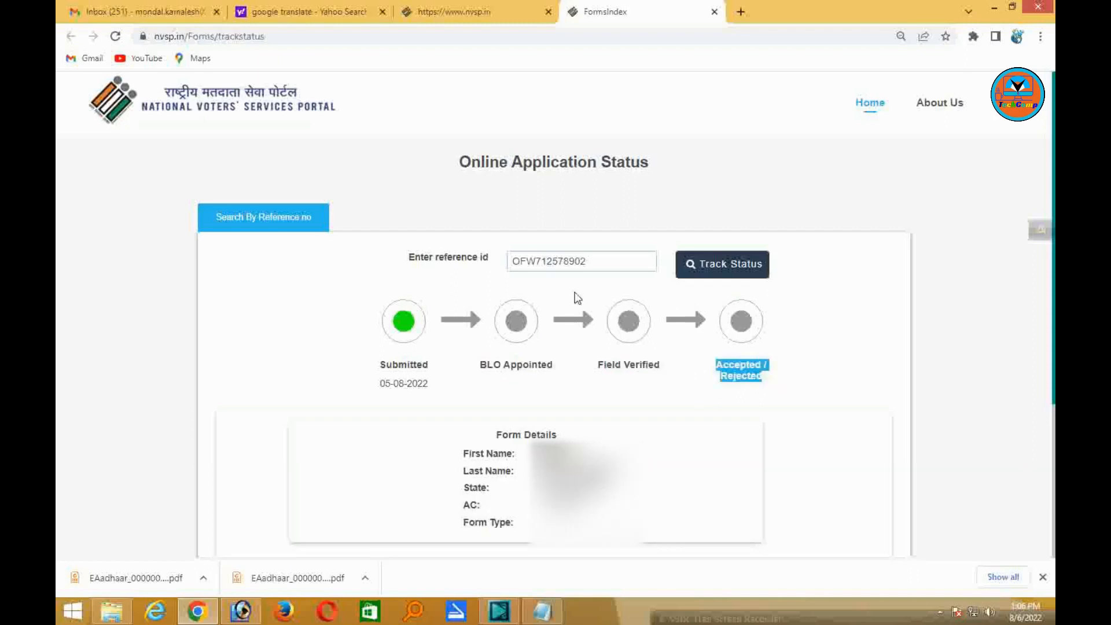
pyautogui.click(466, 453)
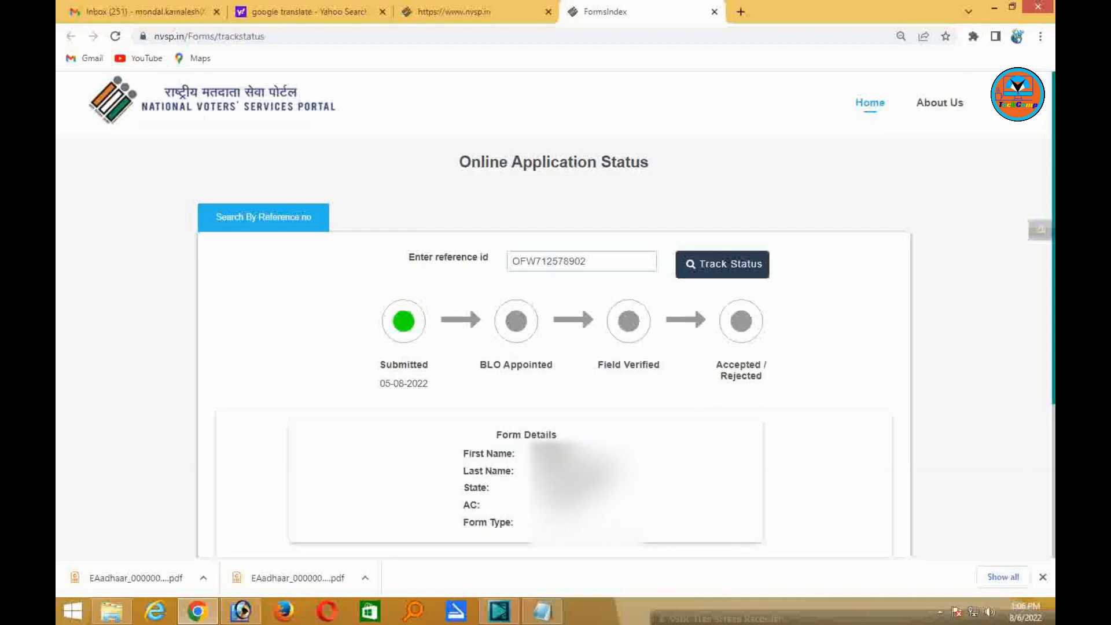
pyautogui.moveTo(541, 505); pyautogui.dragTo(581, 505)
pyautogui.scroll(-4, 612, 441)
pyautogui.scroll(2, 556, 348)
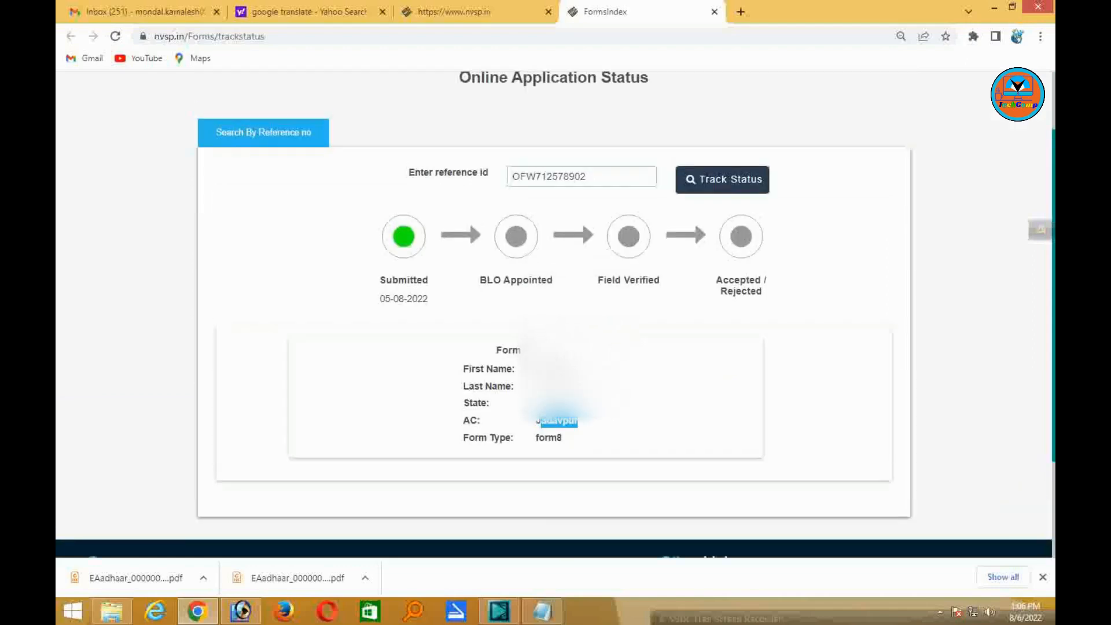
pyautogui.click(557, 348)
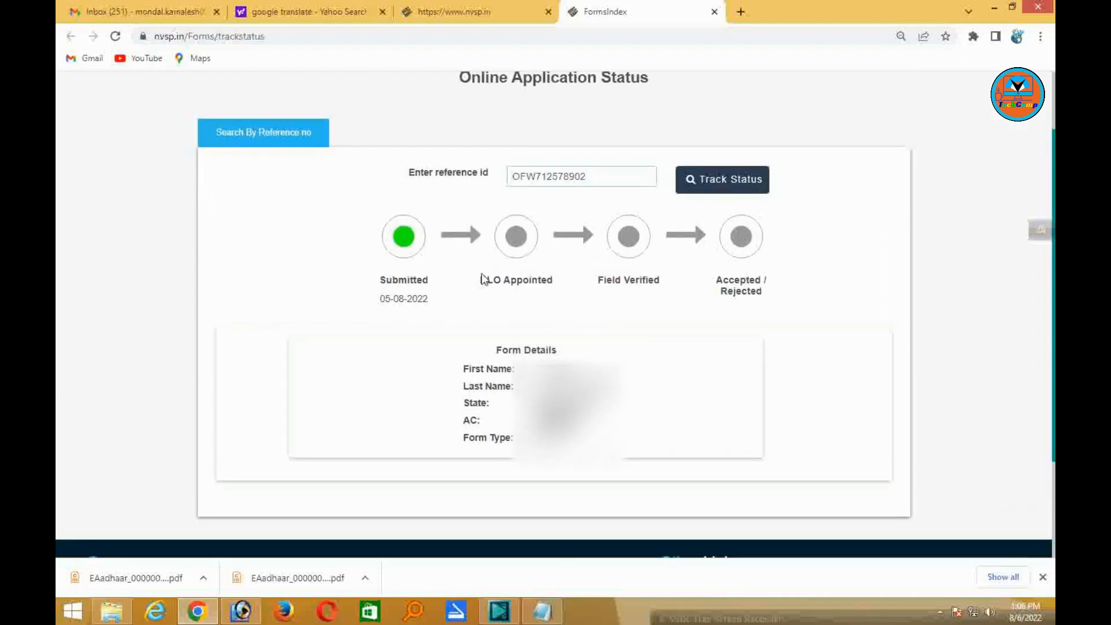